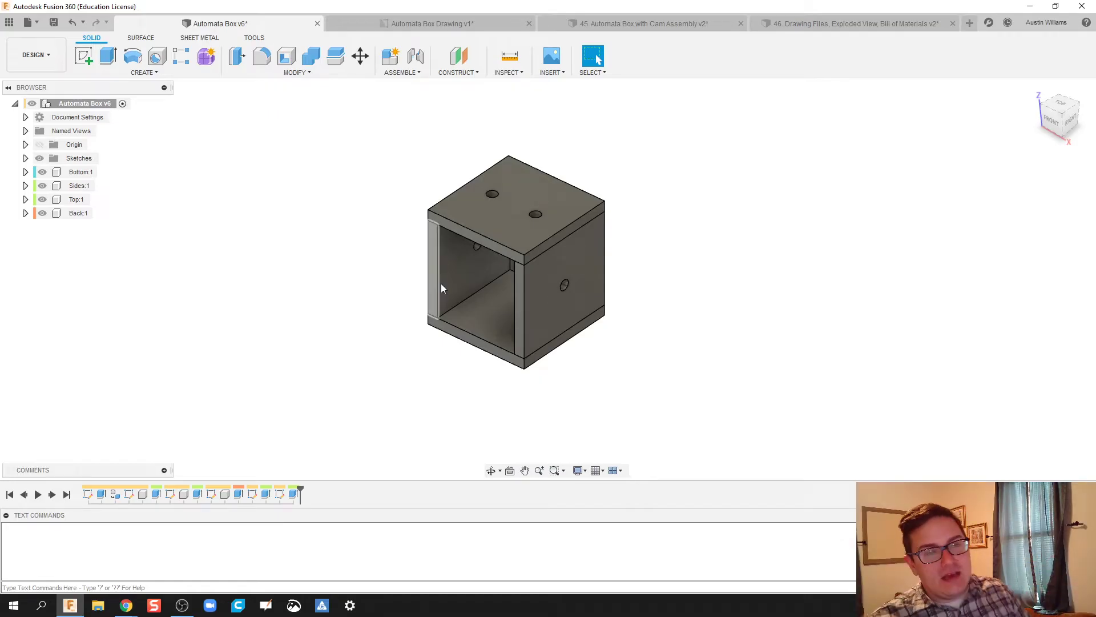
Preview the cam assembly document, then return to the Automata Box v6 design
{"action": "left_click", "coordinate": [624, 24]}
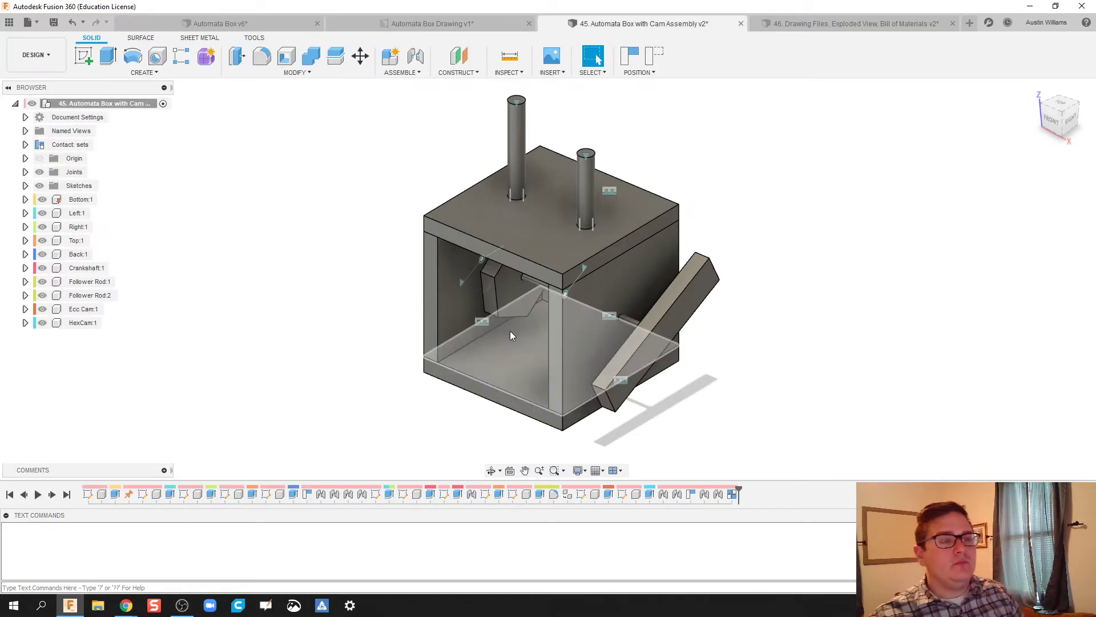
{"action": "scroll", "coordinate": [345, 325], "scroll_direction": "up", "scroll_amount": 1}
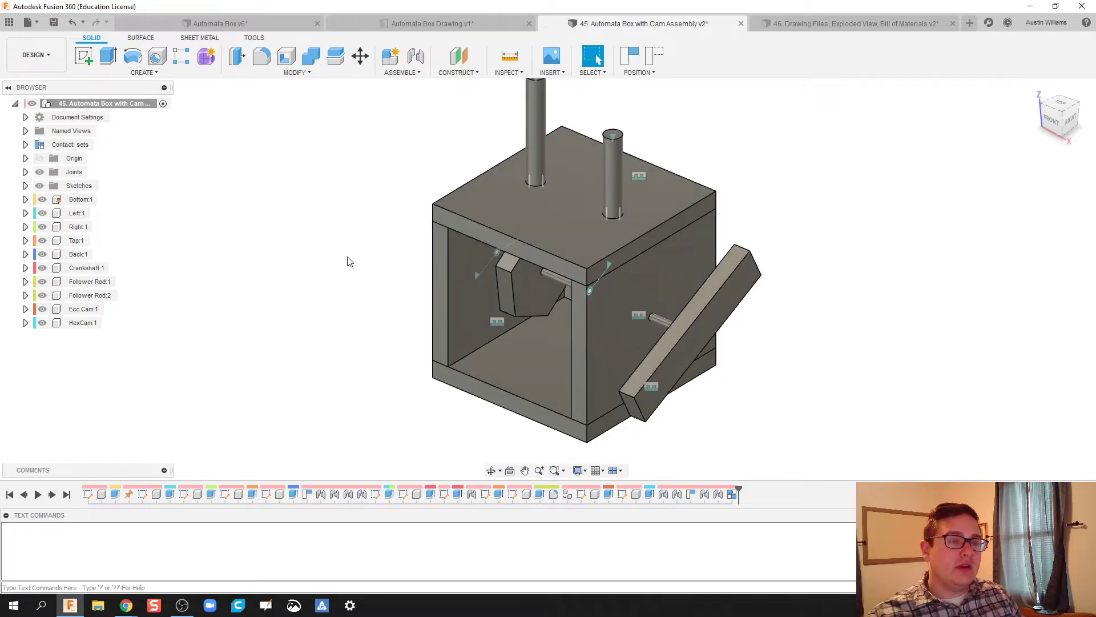
{"action": "scroll", "coordinate": [349, 261], "scroll_direction": "down", "scroll_amount": 2}
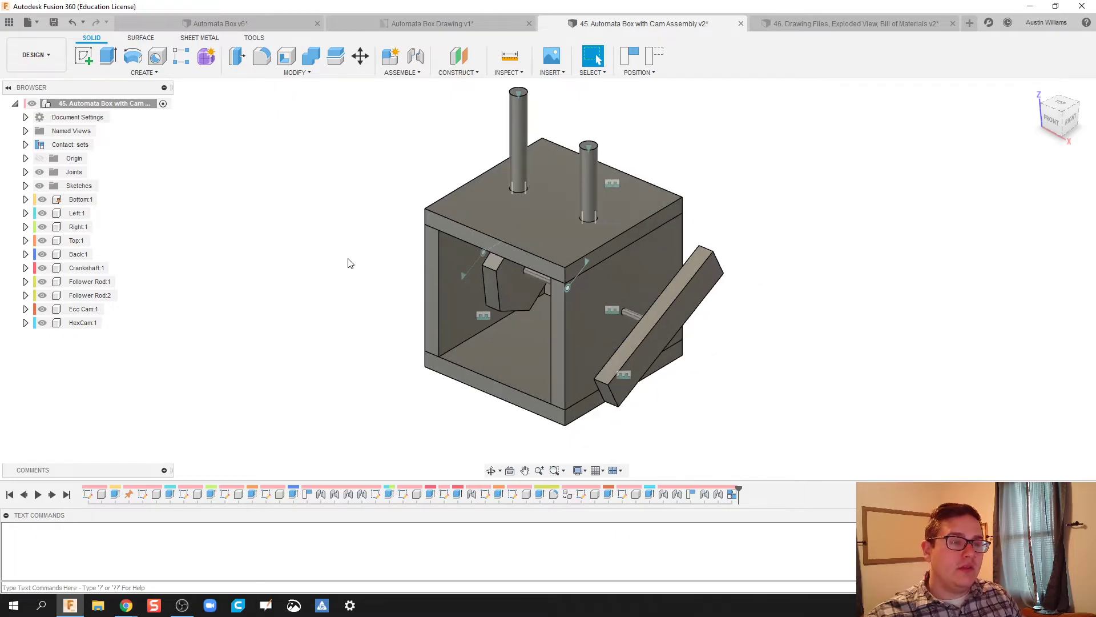
{"action": "left_click", "coordinate": [223, 23]}
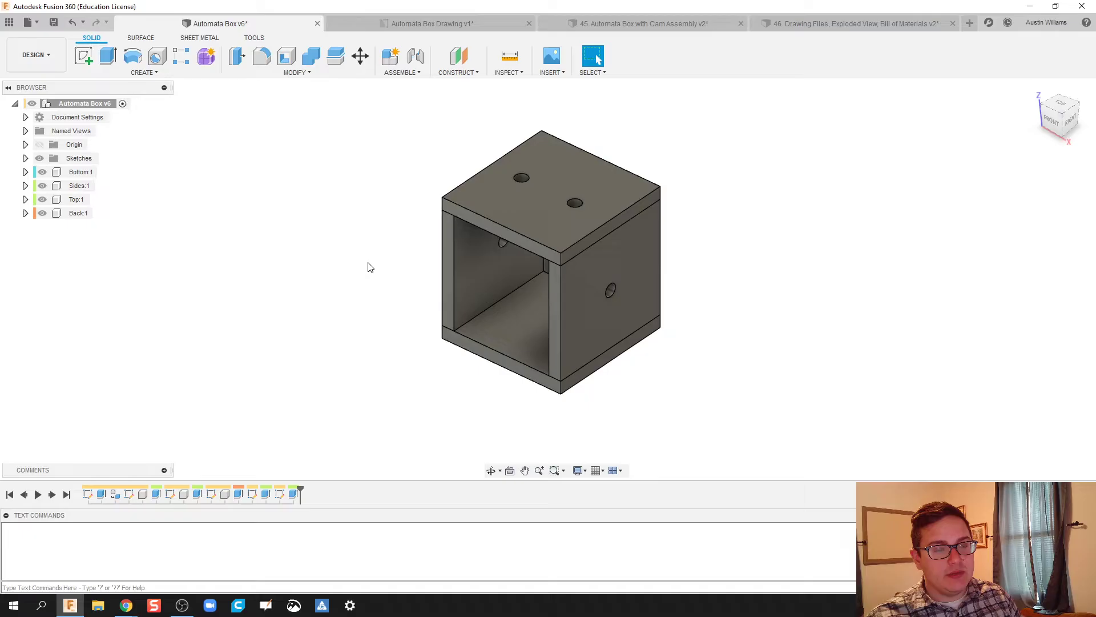
{"action": "scroll", "coordinate": [368, 269], "scroll_direction": "up", "scroll_amount": 1}
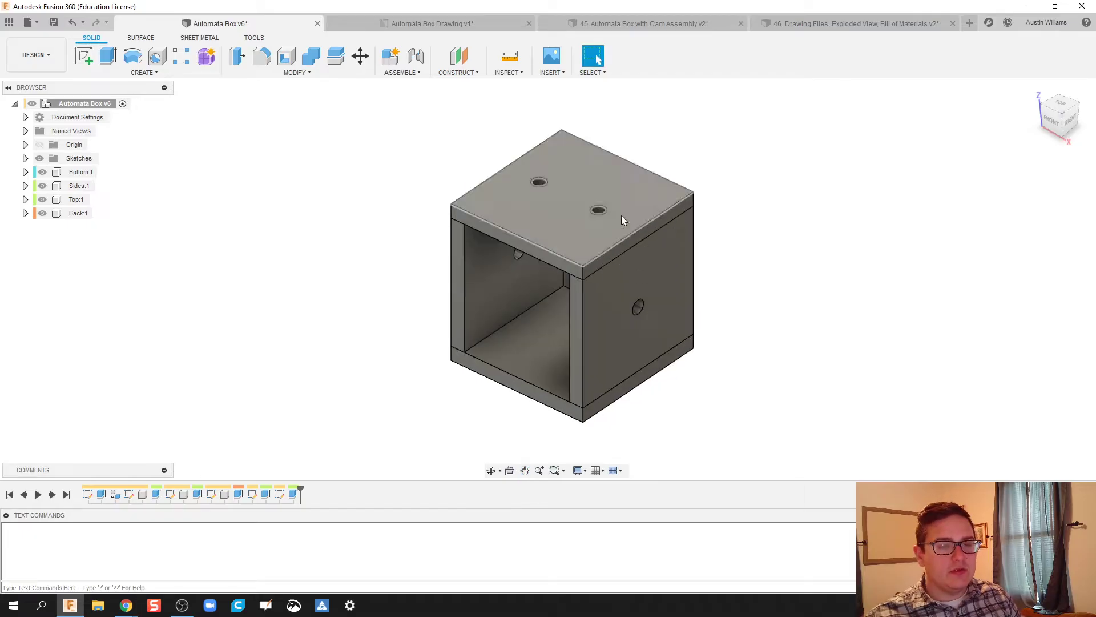
Switch to the Animation workspace and play the box's exploding storyboard
{"action": "left_click", "coordinate": [39, 56]}
{"action": "left_click", "coordinate": [34, 143]}
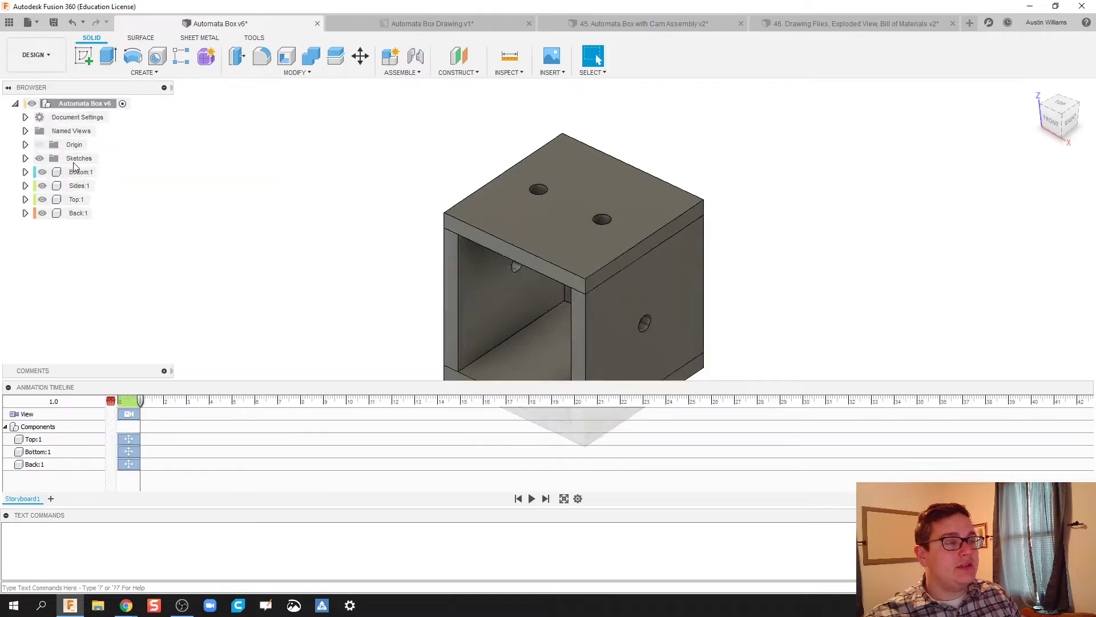
{"action": "left_click", "coordinate": [532, 499]}
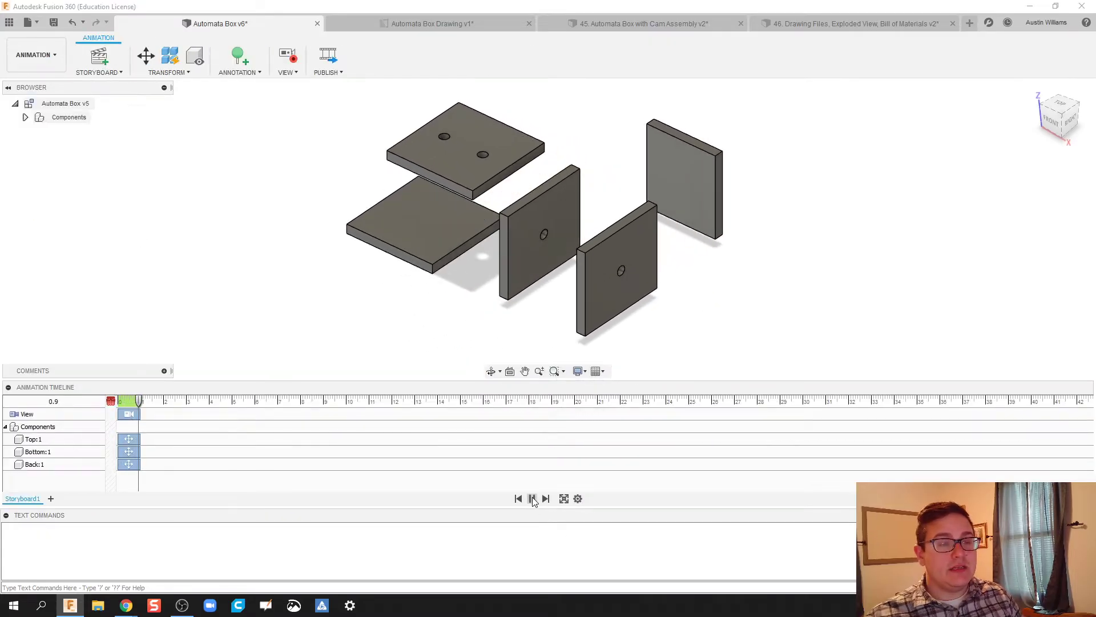
Open the Automata Box drawing and display Sheet2 with its shaded exploded view
{"action": "left_click", "coordinate": [446, 21]}
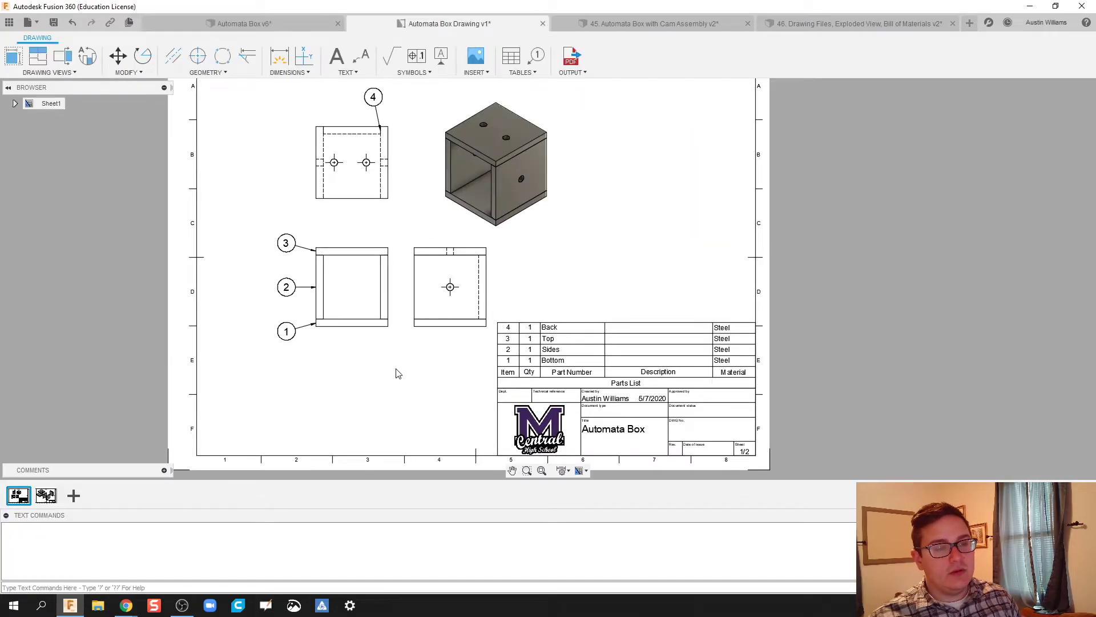
{"action": "scroll", "coordinate": [377, 413], "scroll_direction": "down", "scroll_amount": 2}
{"action": "middle_click_drag", "start_coordinate": [377, 414], "coordinate": [381, 413]}
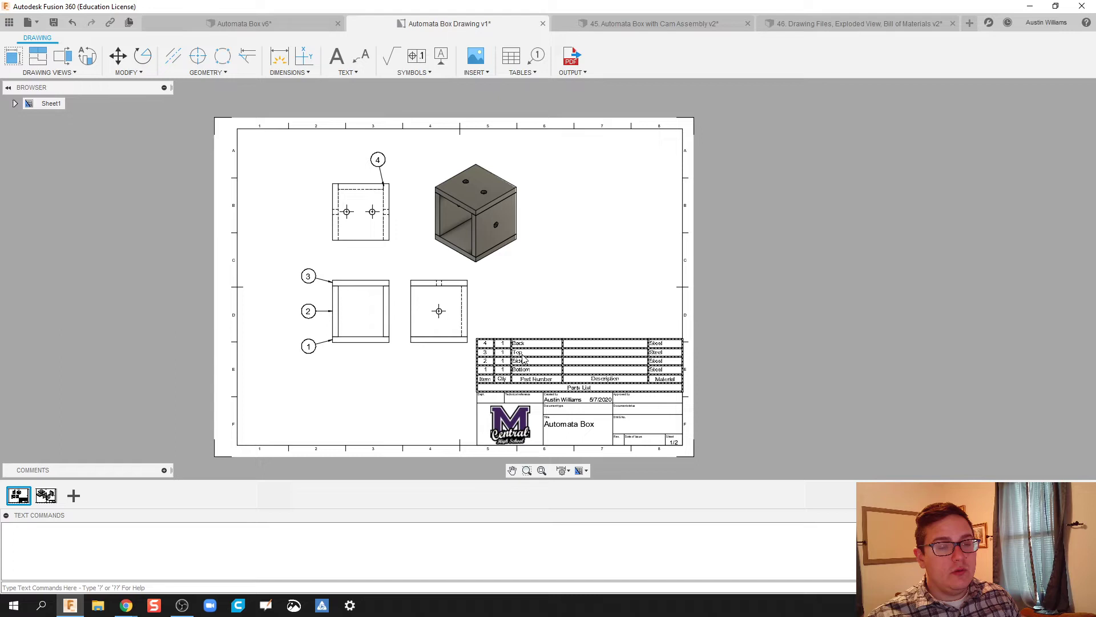
{"action": "left_click", "coordinate": [46, 497]}
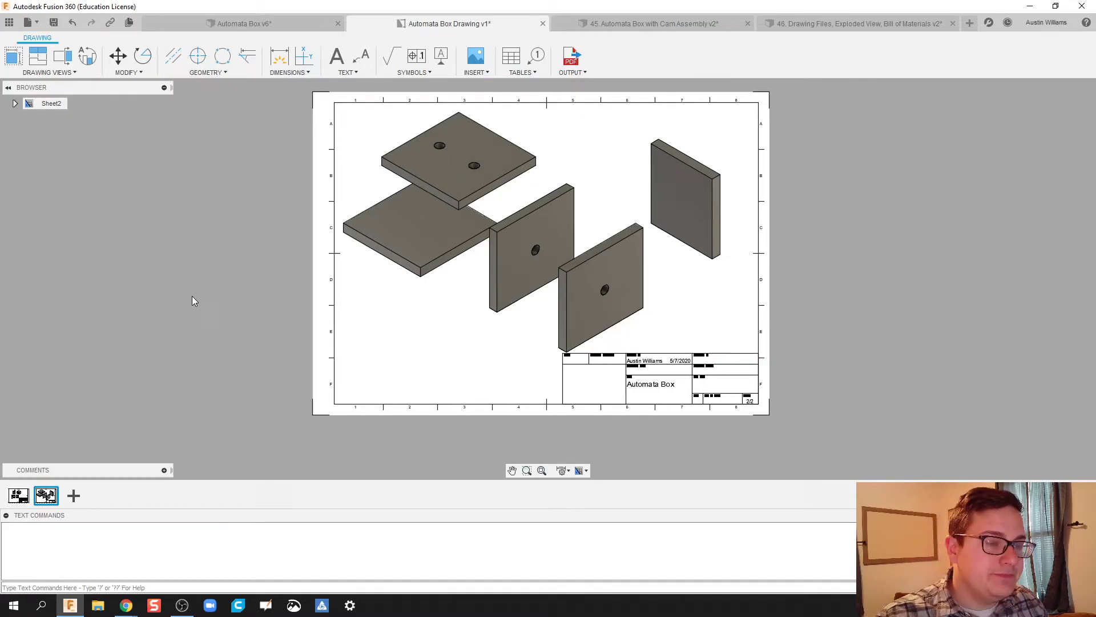
Open the 46. Drawing Files document in the Design workspace and centre the box
{"action": "left_click", "coordinate": [830, 29]}
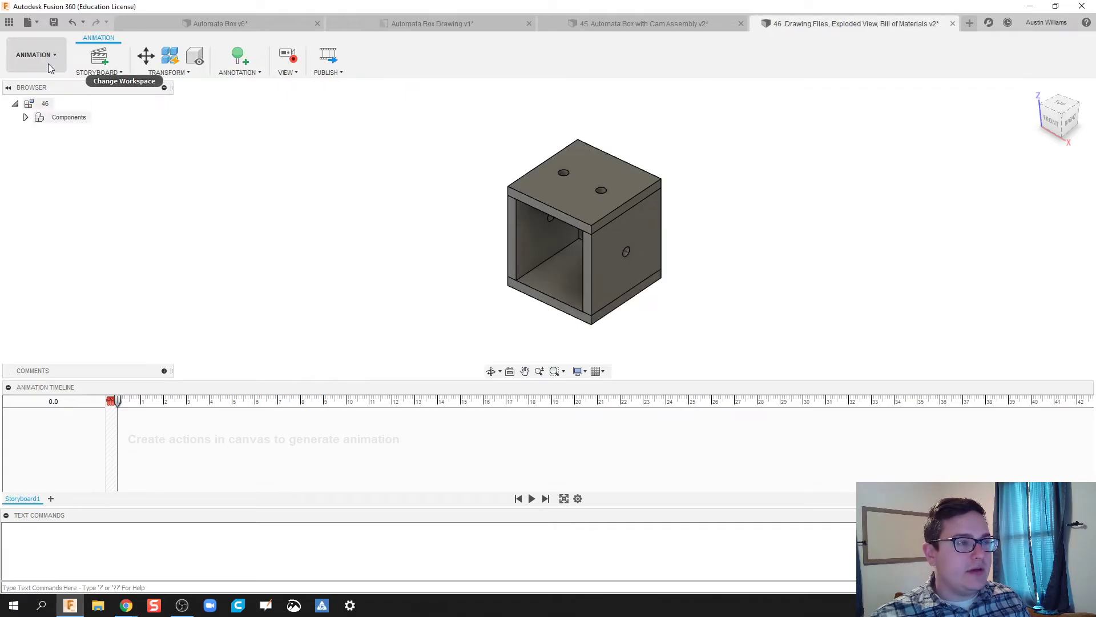
{"action": "left_click", "coordinate": [36, 55]}
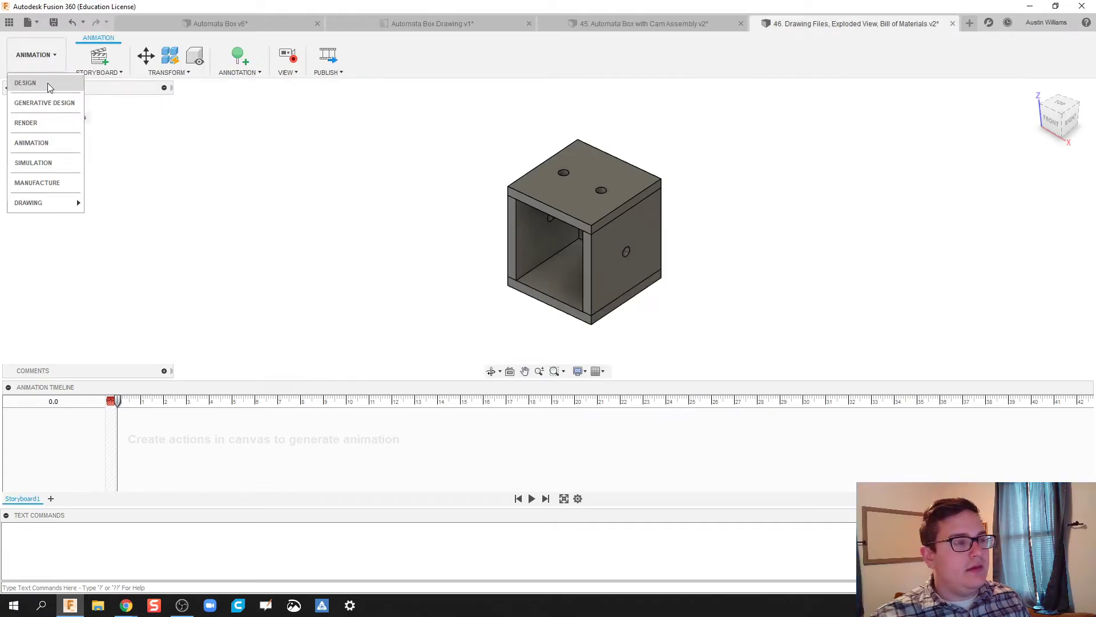
{"action": "left_click", "coordinate": [47, 83]}
{"action": "scroll", "coordinate": [500, 177], "scroll_direction": "up", "scroll_amount": 2}
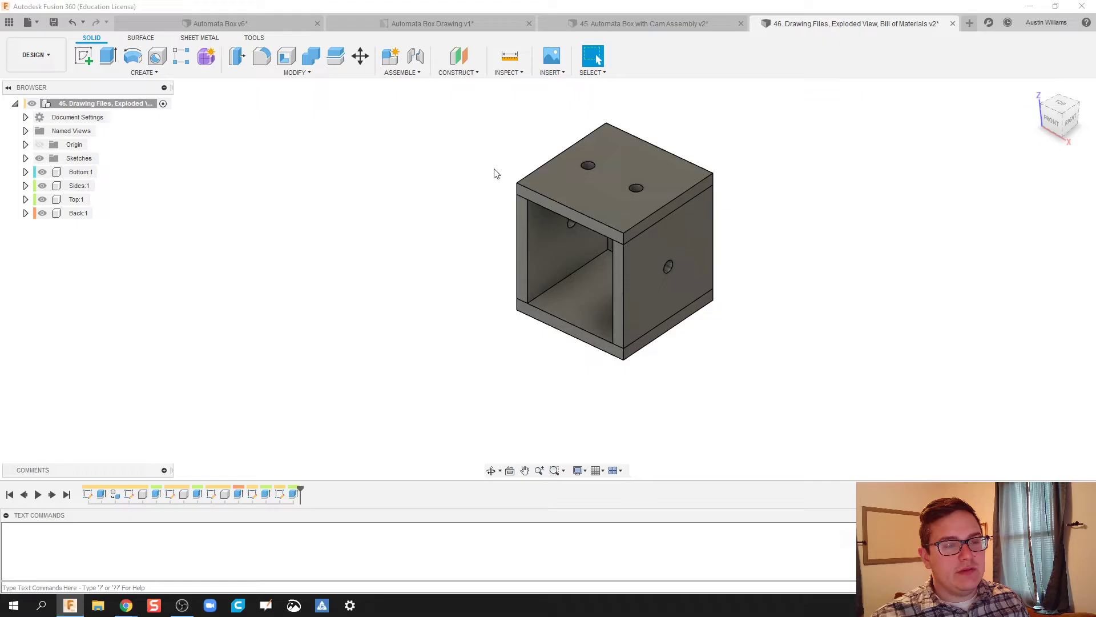
{"action": "middle_click_drag", "start_coordinate": [494, 171], "coordinate": [404, 211]}
{"action": "scroll", "coordinate": [406, 209], "scroll_direction": "up", "scroll_amount": 1}
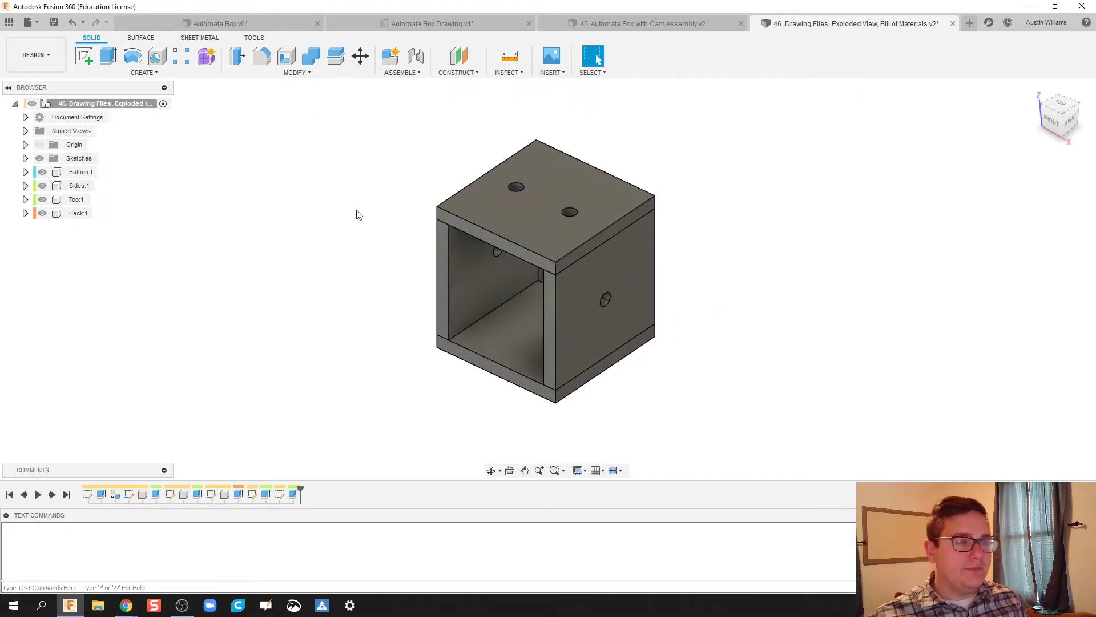
Return to the Animation workspace and reposition the view of the box
{"action": "left_click", "coordinate": [56, 56]}
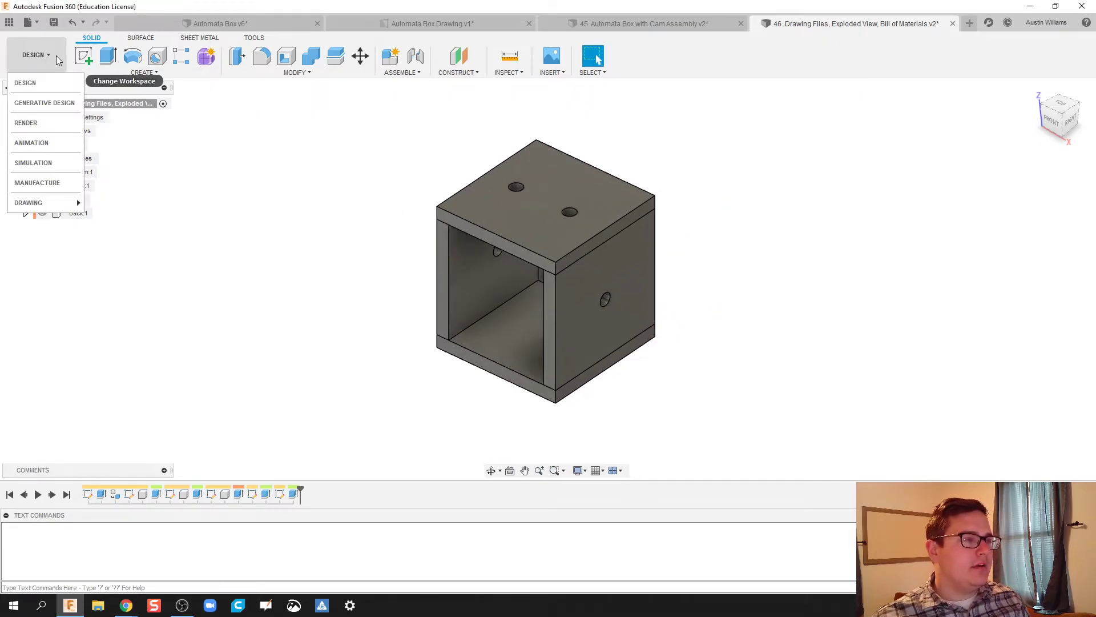
{"action": "left_click", "coordinate": [27, 142]}
{"action": "middle_click_drag", "start_coordinate": [375, 266], "coordinate": [324, 249]}
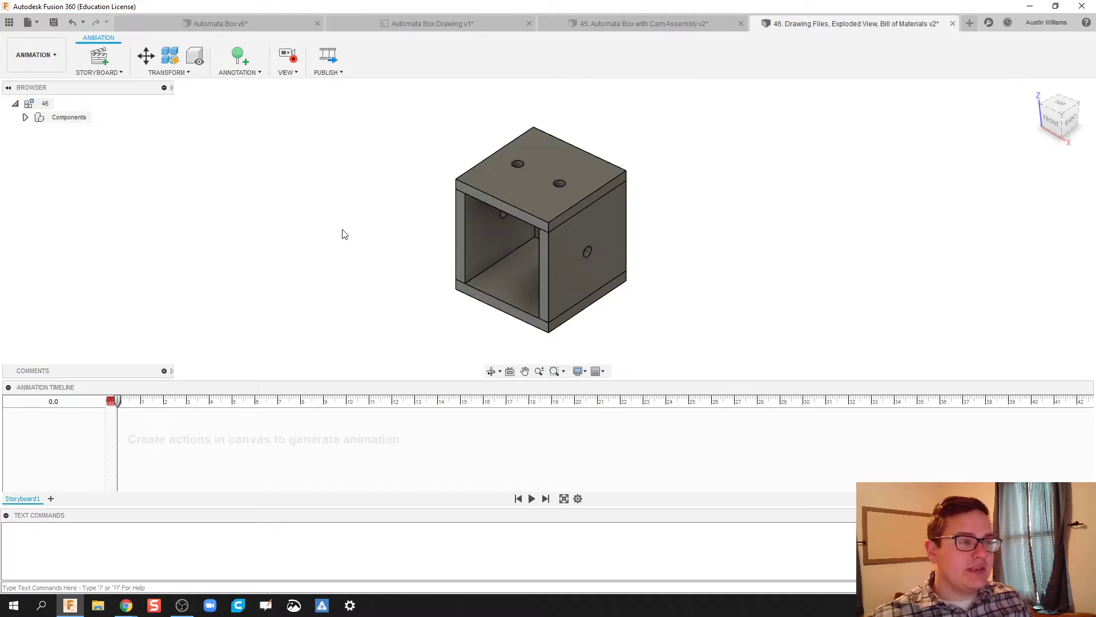
Create a new clean storyboard and recentre the box in the view
{"action": "left_click", "coordinate": [98, 56]}
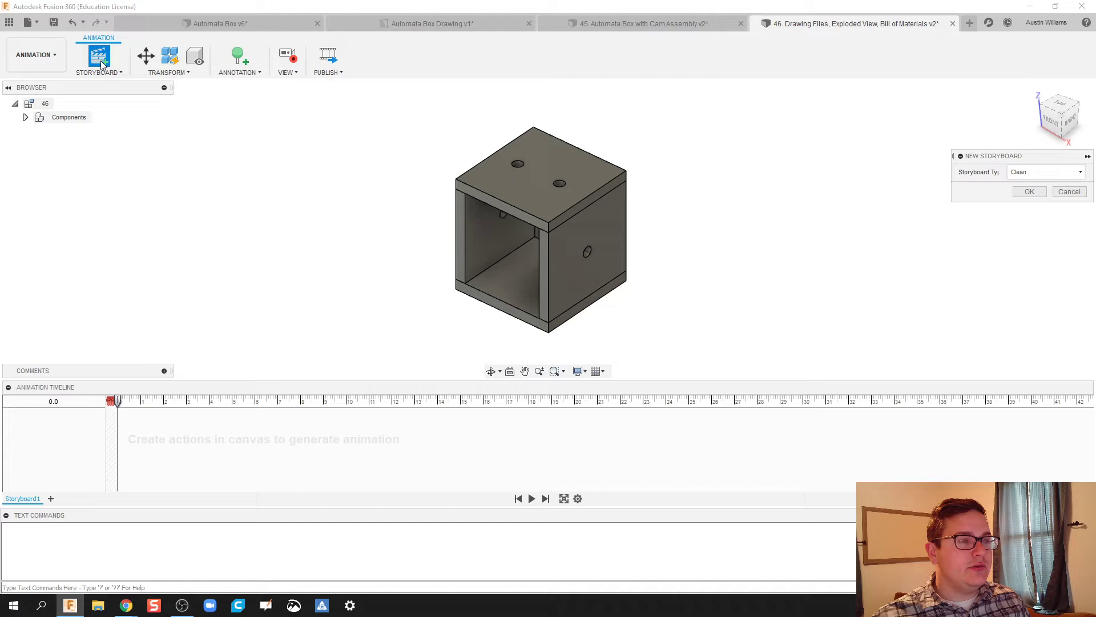
{"action": "left_click", "coordinate": [1027, 192]}
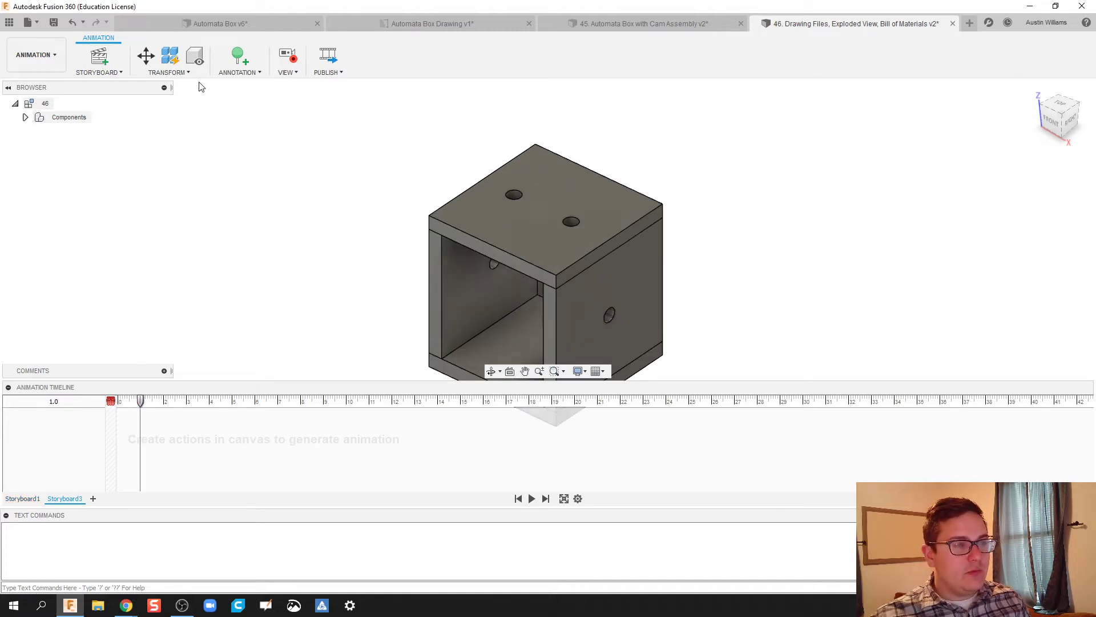
{"action": "middle_click_drag", "start_coordinate": [428, 228], "coordinate": [421, 171]}
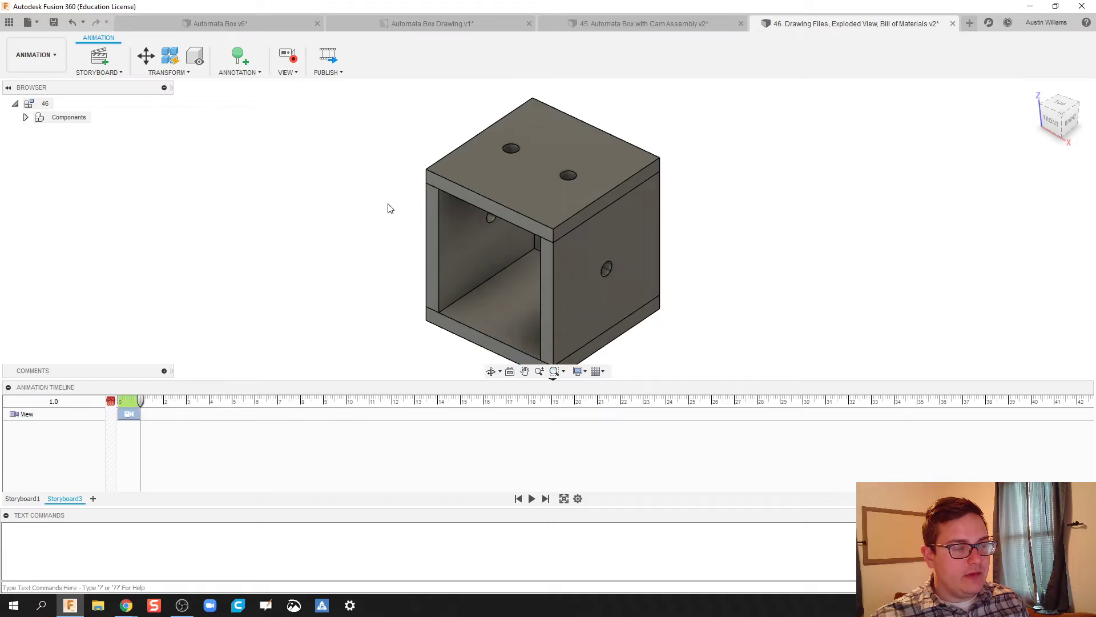
{"action": "middle_click_drag", "start_coordinate": [386, 215], "coordinate": [444, 215]}
{"action": "scroll", "coordinate": [432, 212], "scroll_direction": "down", "scroll_amount": 2}
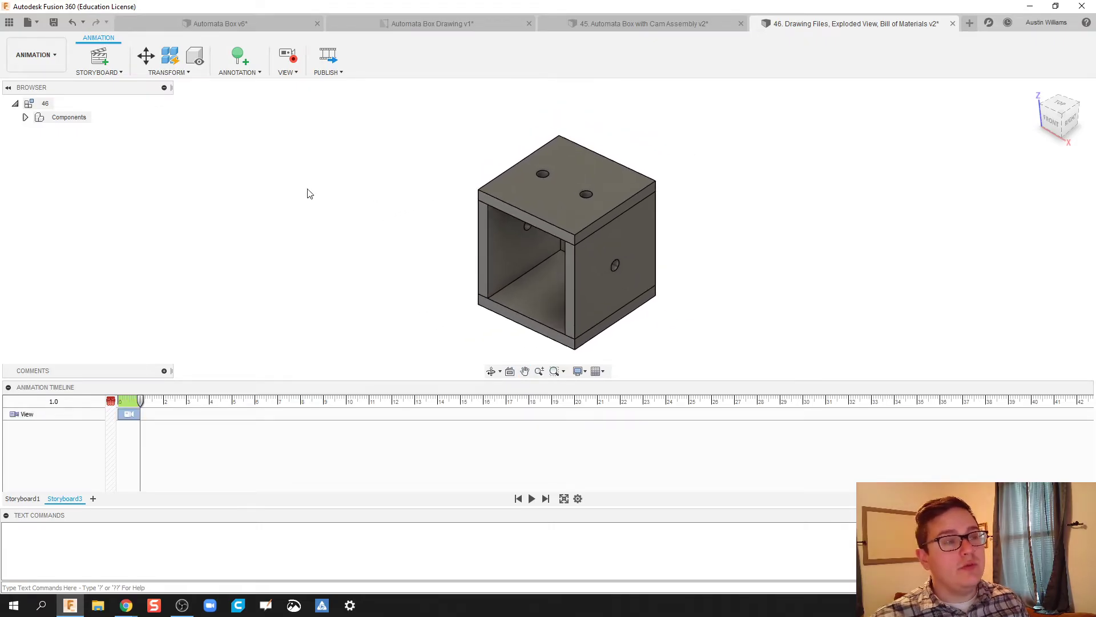
Transform Components to slide the top lid, bottom and back panels apart
{"action": "left_click", "coordinate": [146, 57]}
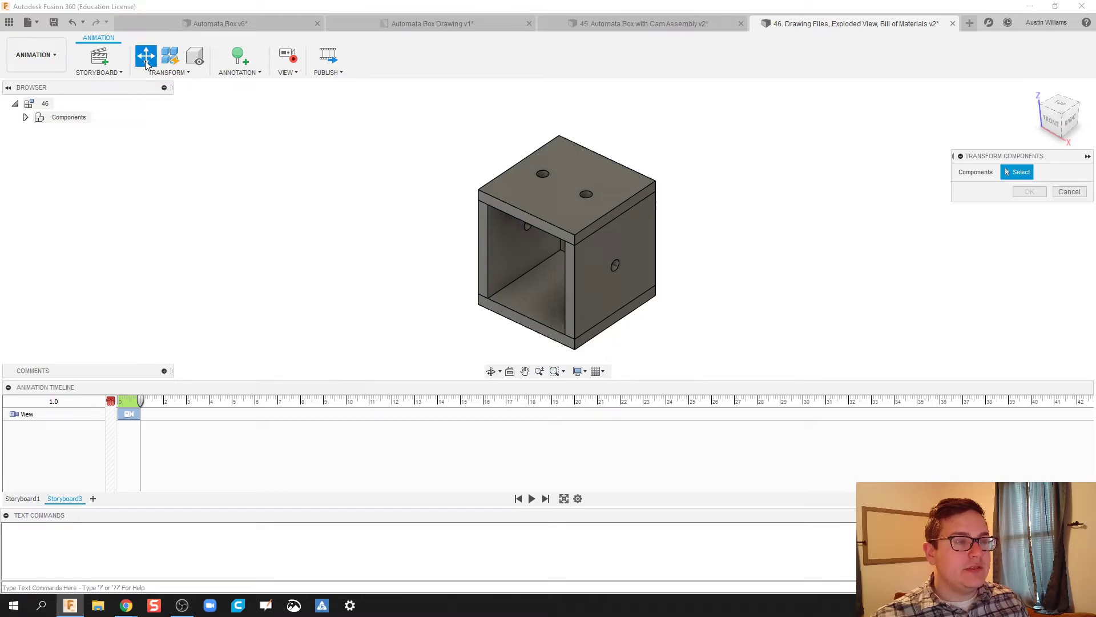
{"action": "left_click", "coordinate": [519, 205]}
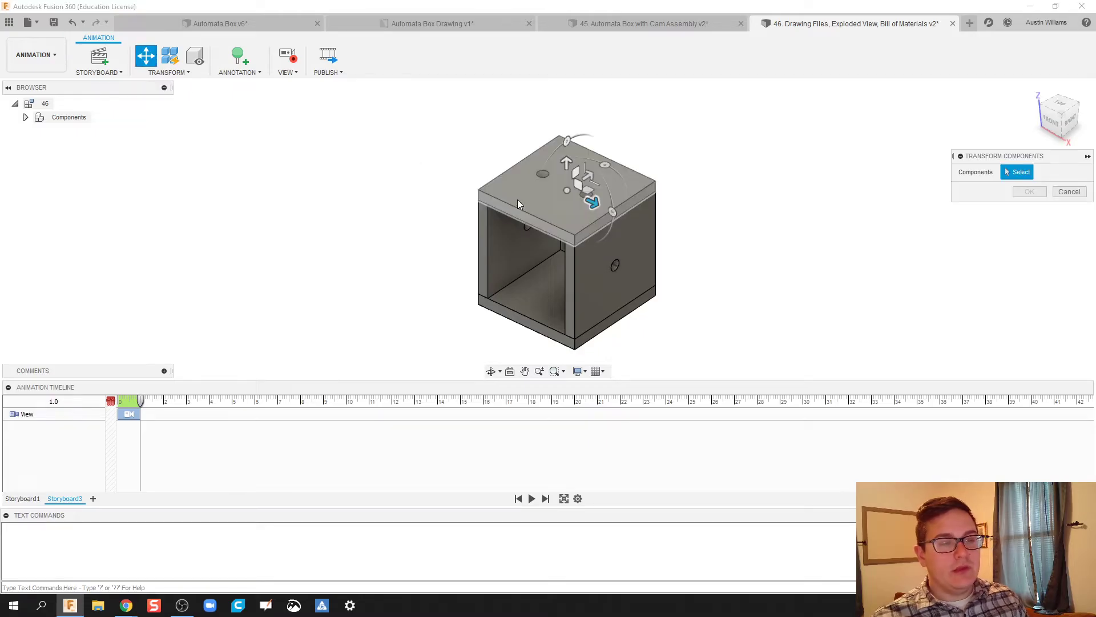
{"action": "left_click", "coordinate": [550, 207]}
{"action": "left_click_drag", "start_coordinate": [601, 214], "coordinate": [494, 135]}
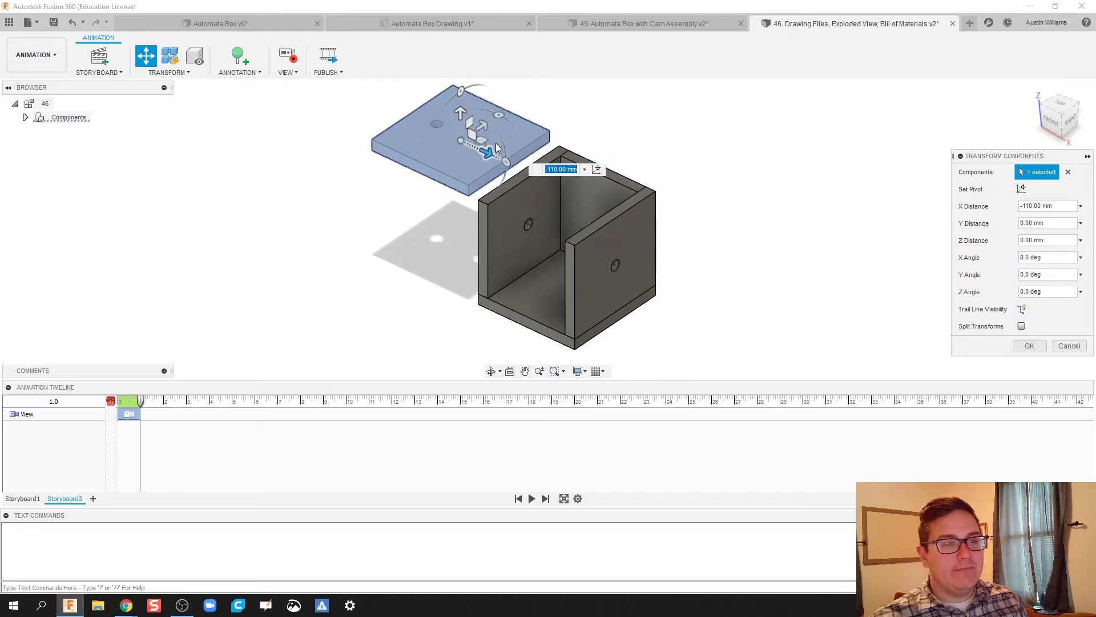
{"action": "left_click", "coordinate": [534, 293]}
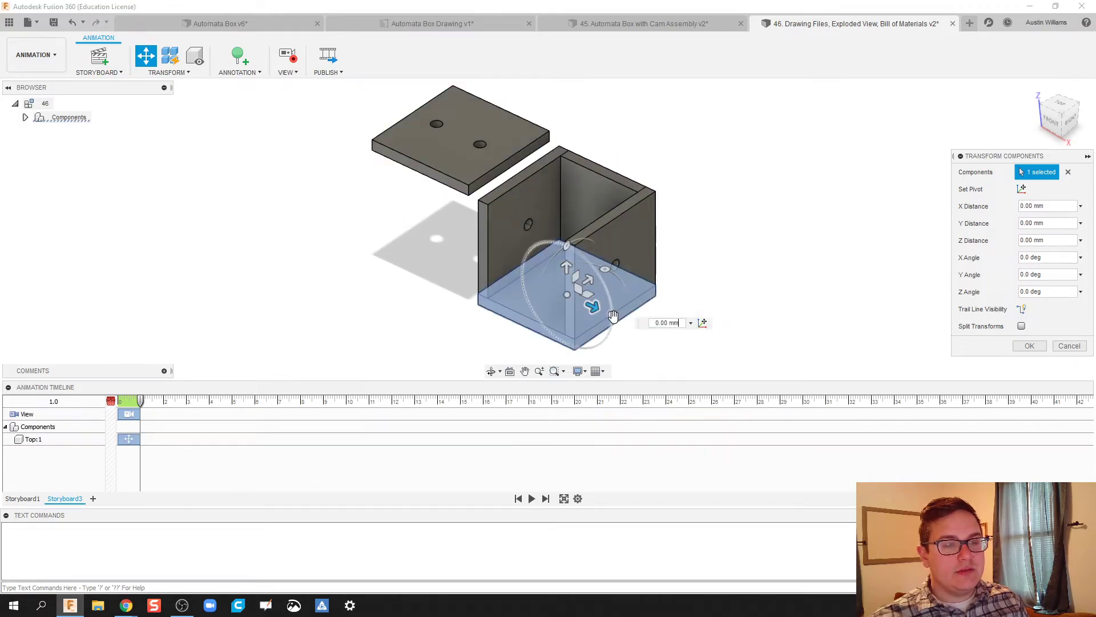
{"action": "left_click_drag", "start_coordinate": [592, 305], "coordinate": [407, 211]}
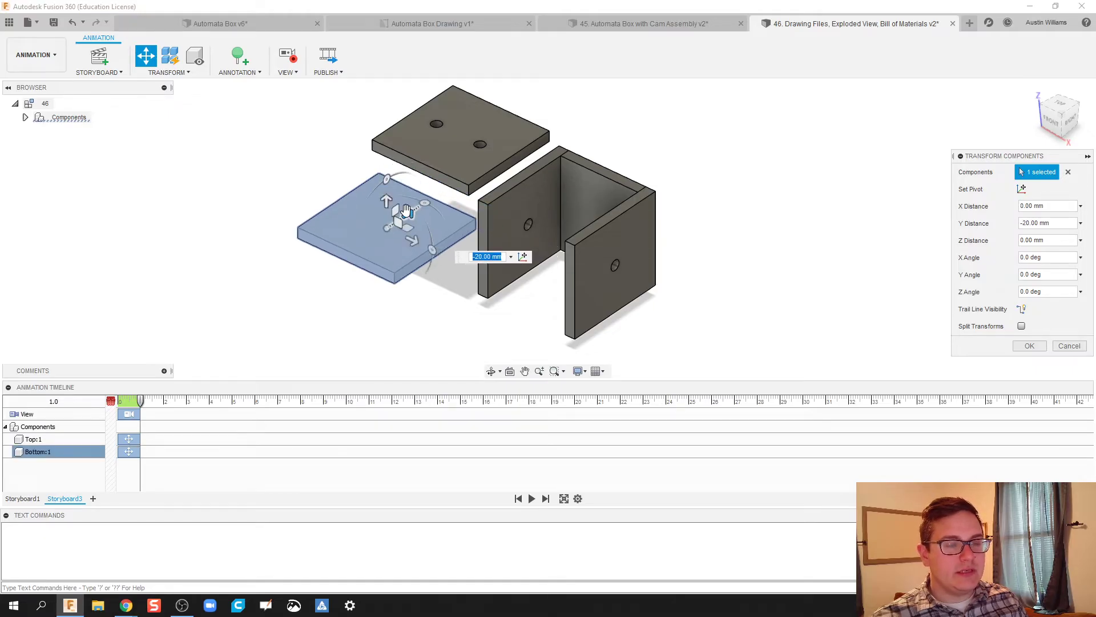
{"action": "left_click", "coordinate": [575, 199]}
{"action": "left_click_drag", "start_coordinate": [641, 213], "coordinate": [734, 238]}
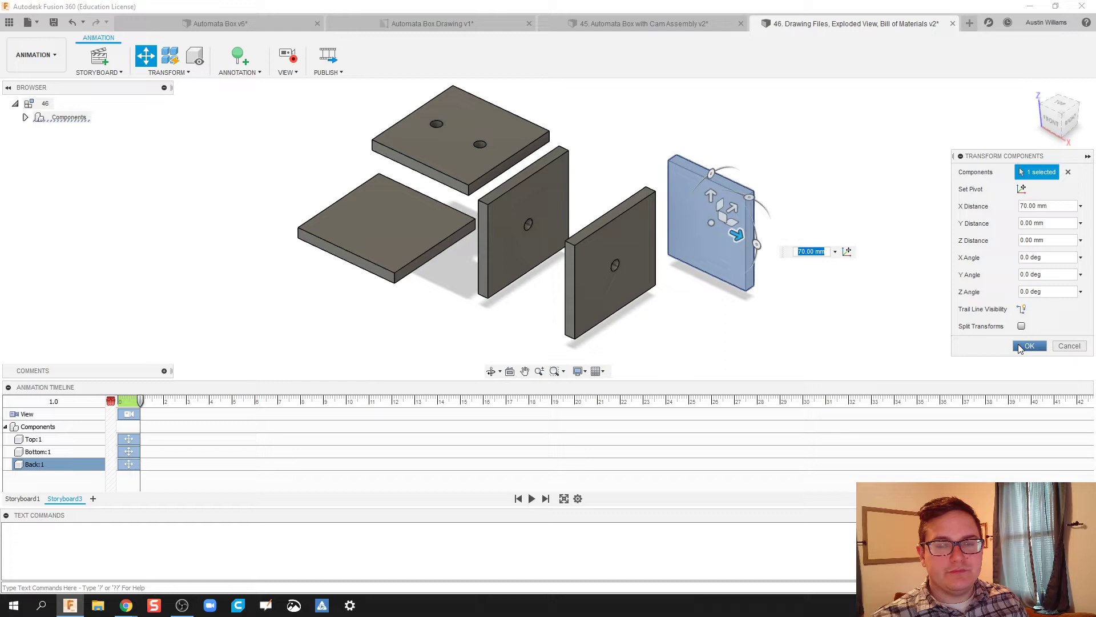
{"action": "left_click", "coordinate": [1022, 347]}
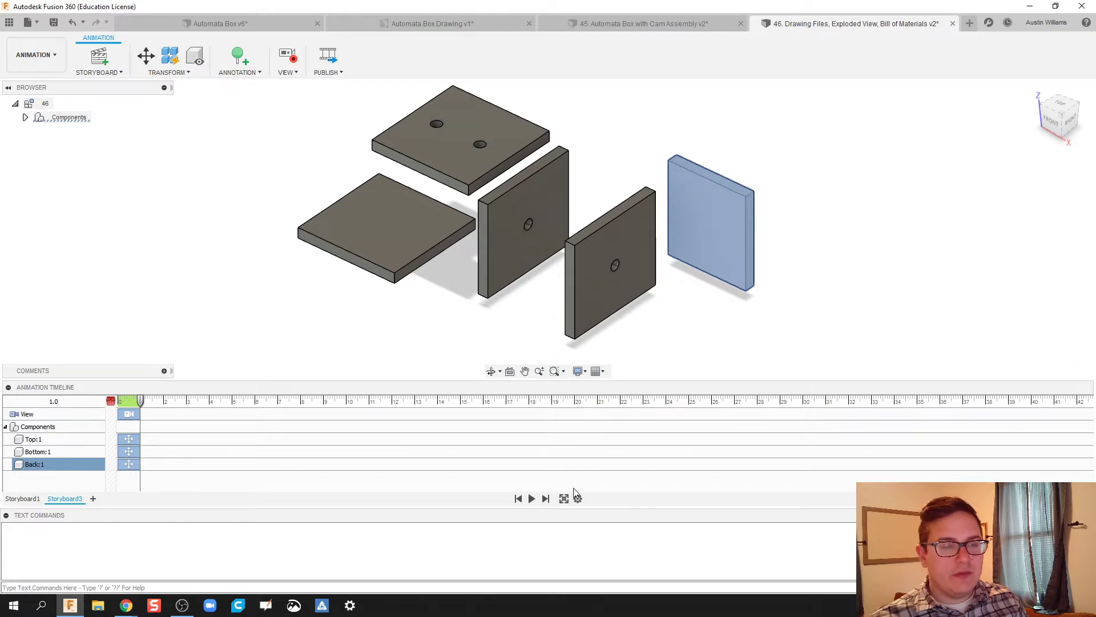
{"action": "left_click", "coordinate": [531, 500]}
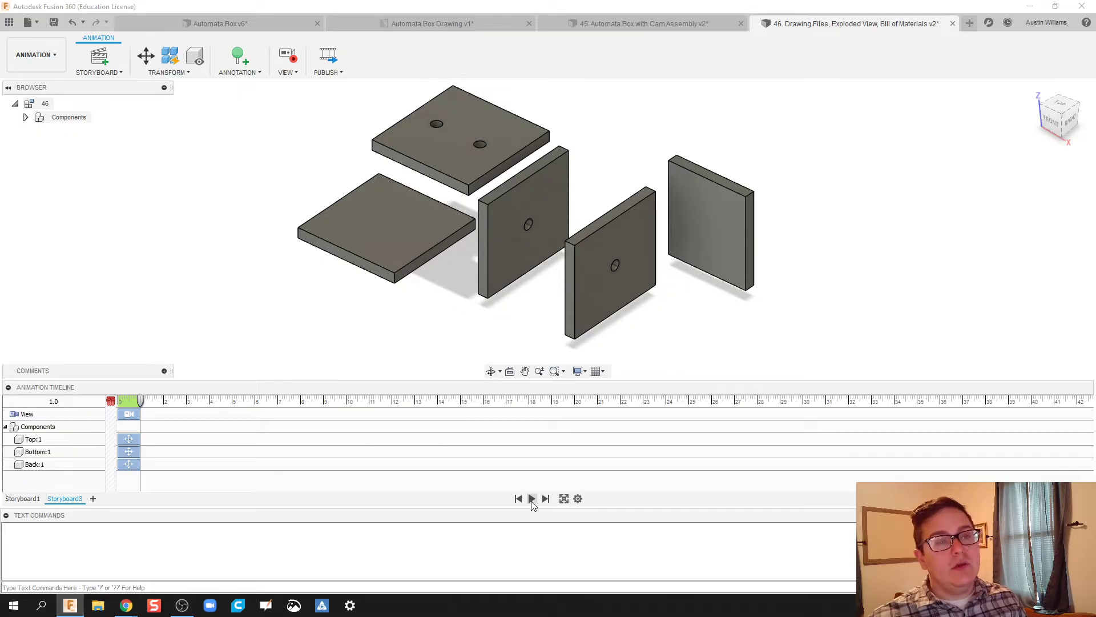
{"action": "left_click", "coordinate": [34, 55]}
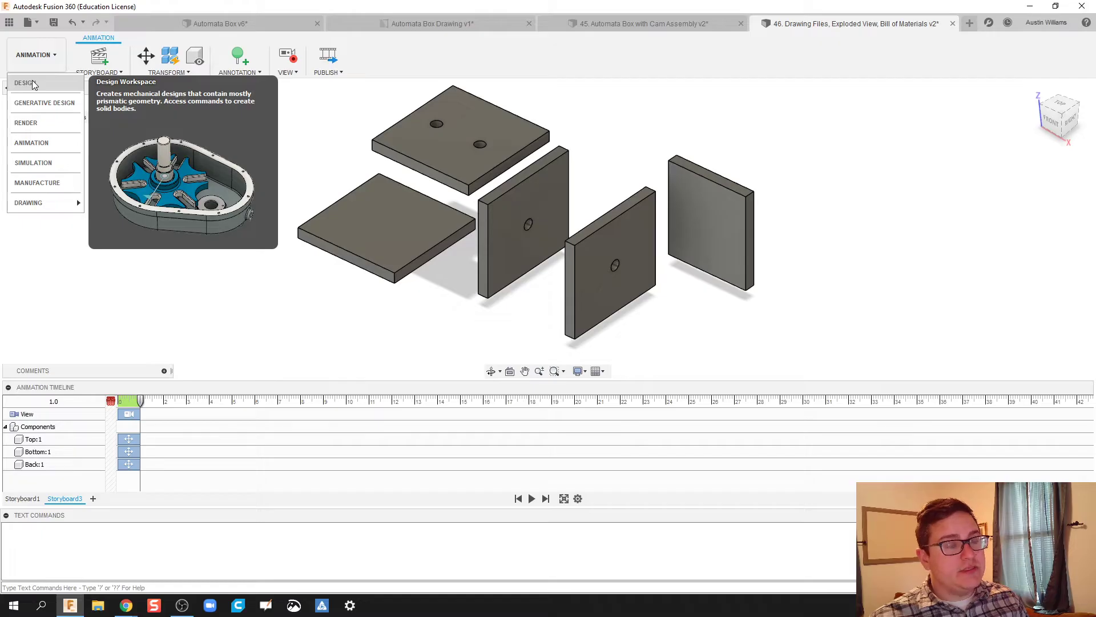
{"action": "left_click", "coordinate": [32, 84]}
{"action": "middle_click_drag", "start_coordinate": [459, 288], "coordinate": [420, 330]}
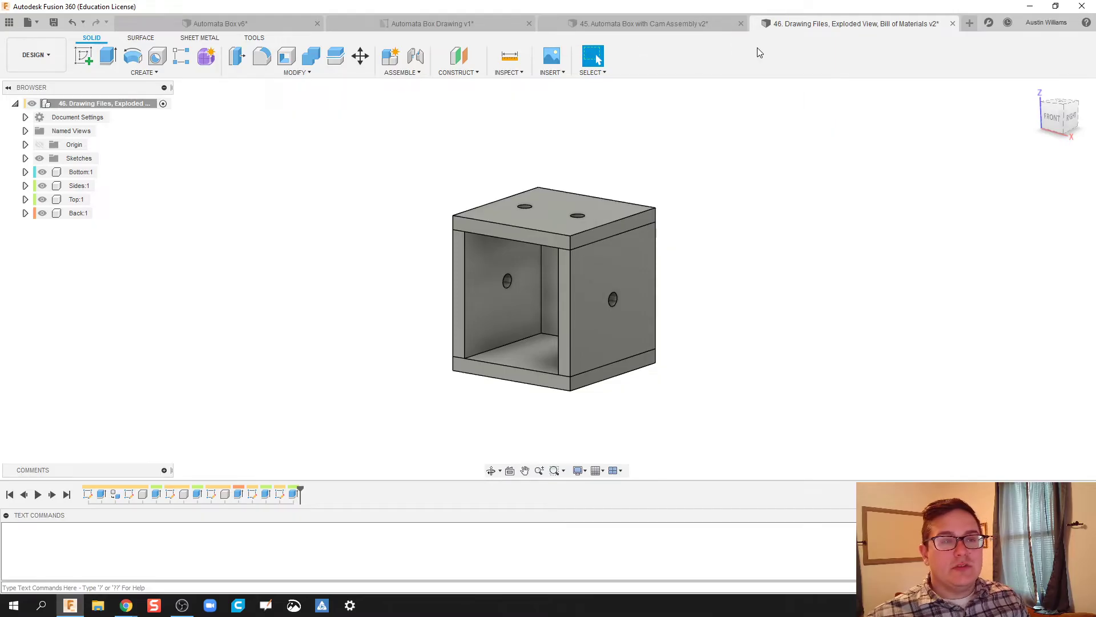
Create a new drawing from the design using the MCHS Title Block (mm) template
{"action": "left_click", "coordinate": [28, 28]}
{"action": "mouse_move", "coordinate": [83, 81]}
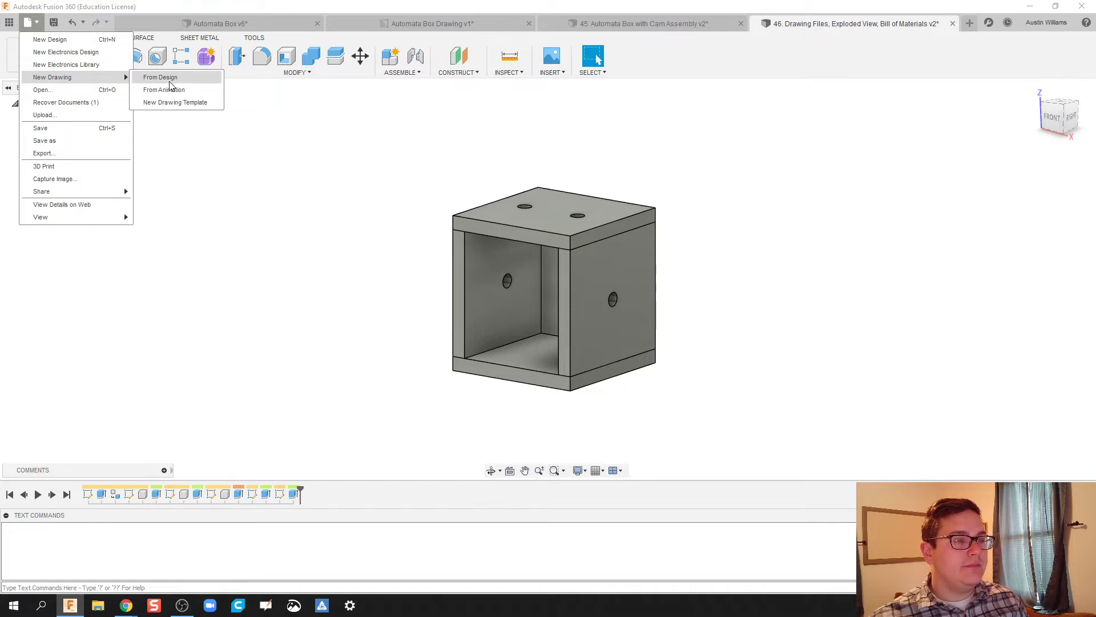
{"action": "left_click", "coordinate": [170, 83]}
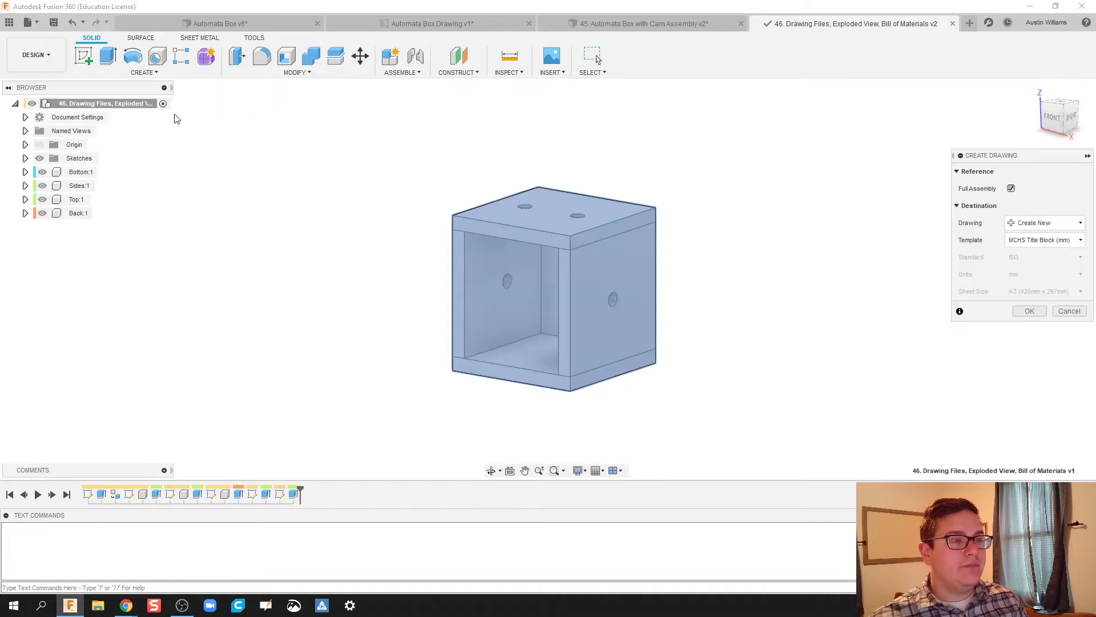
{"action": "left_click", "coordinate": [1038, 241]}
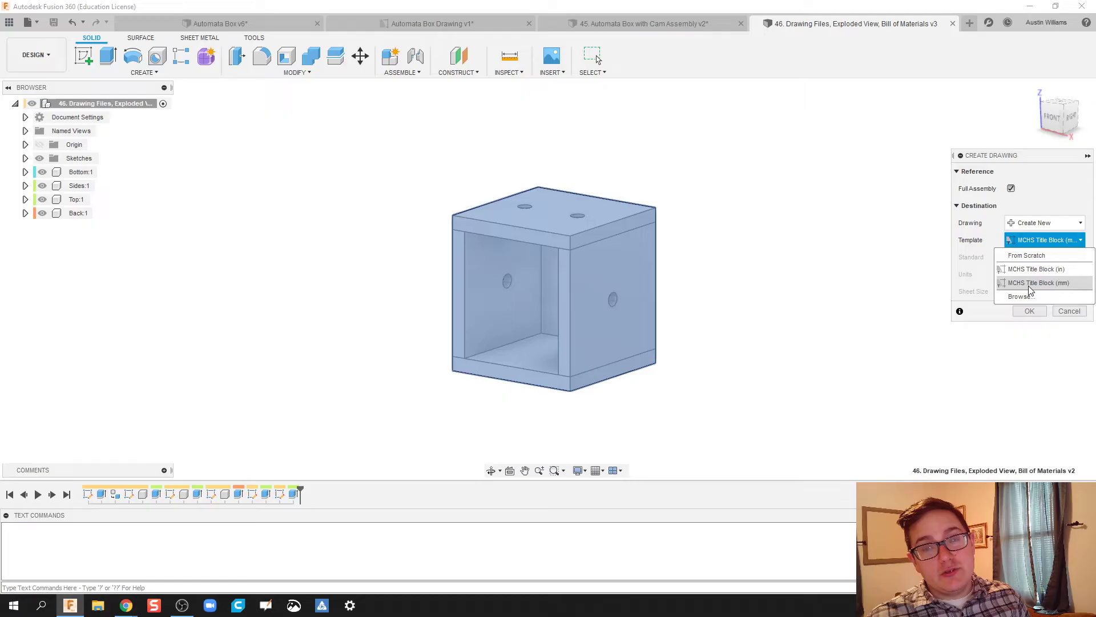
{"action": "left_click", "coordinate": [1029, 283]}
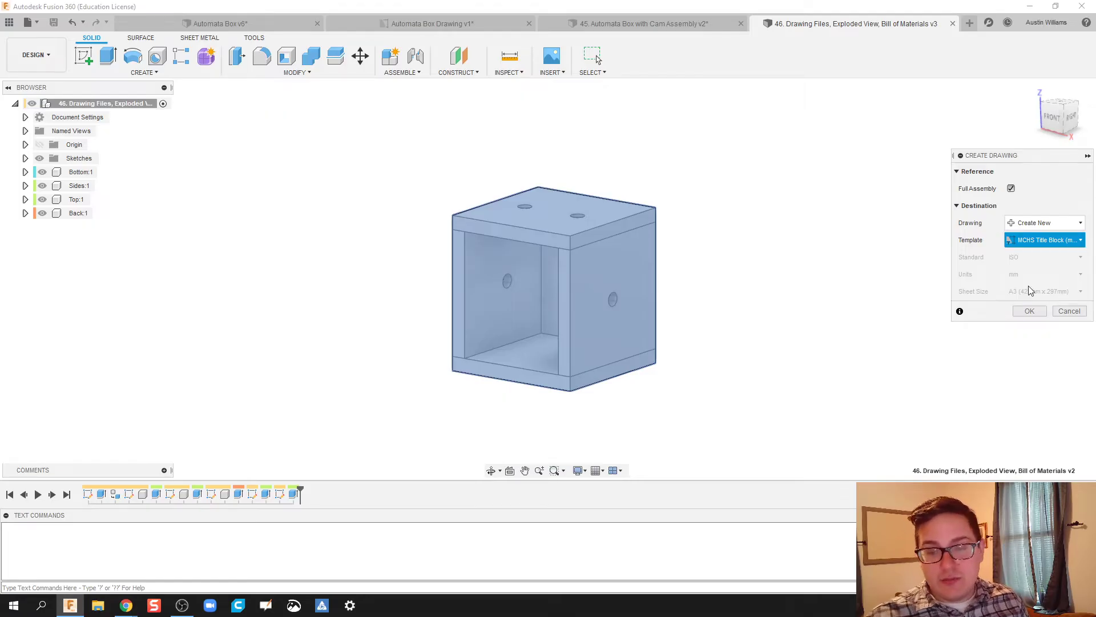
{"action": "left_click", "coordinate": [1027, 311]}
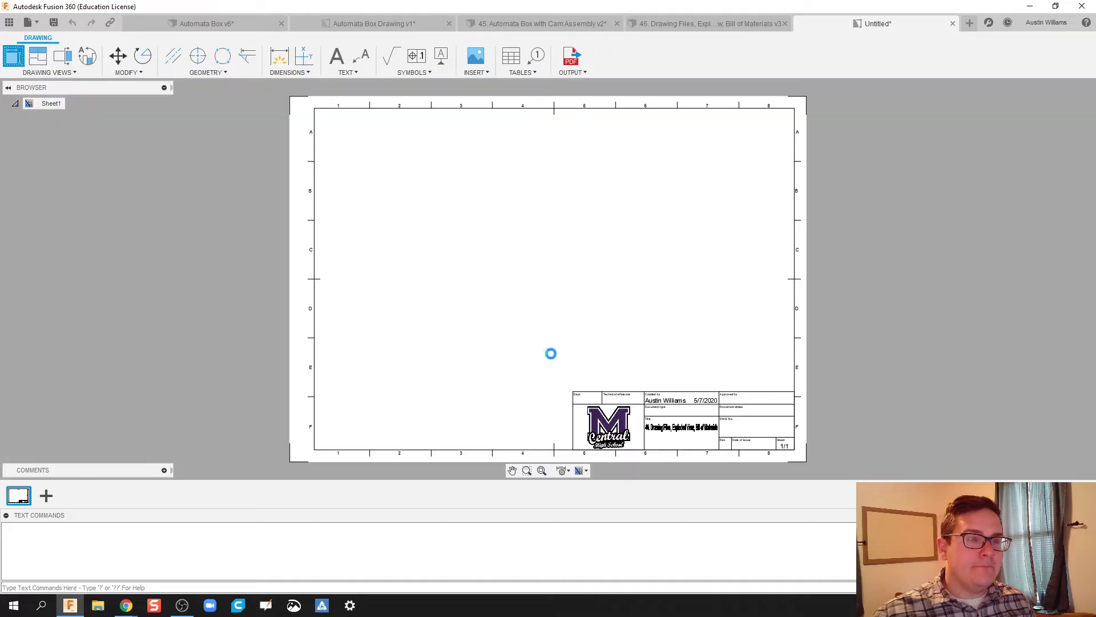
Place a front base view of the box on the left of the sheet
{"action": "left_click", "coordinate": [14, 56]}
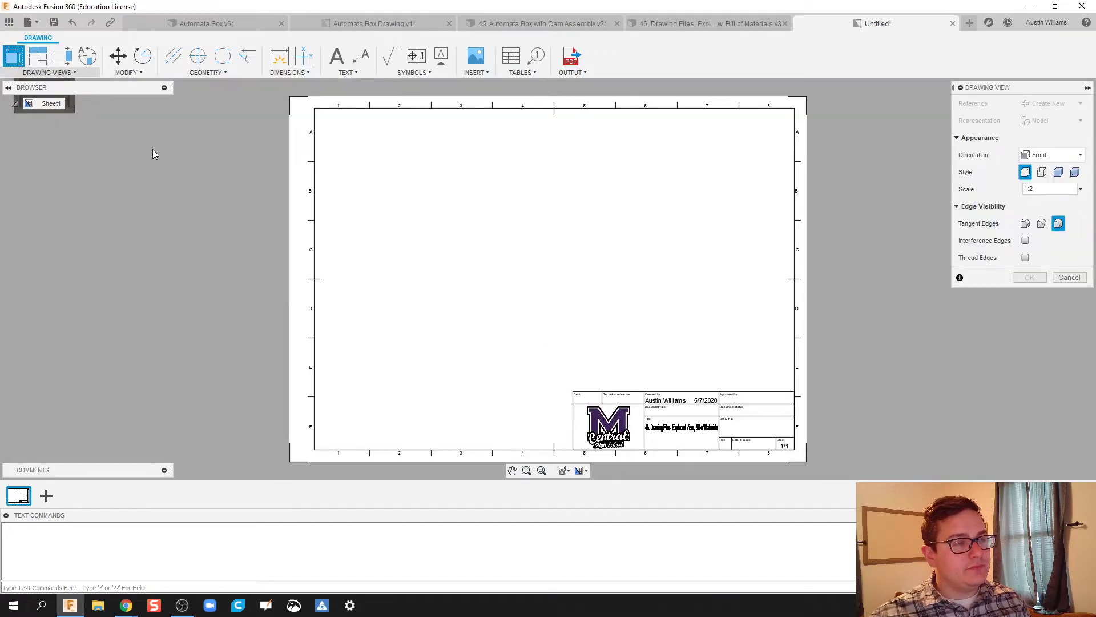
{"action": "left_click", "coordinate": [437, 330]}
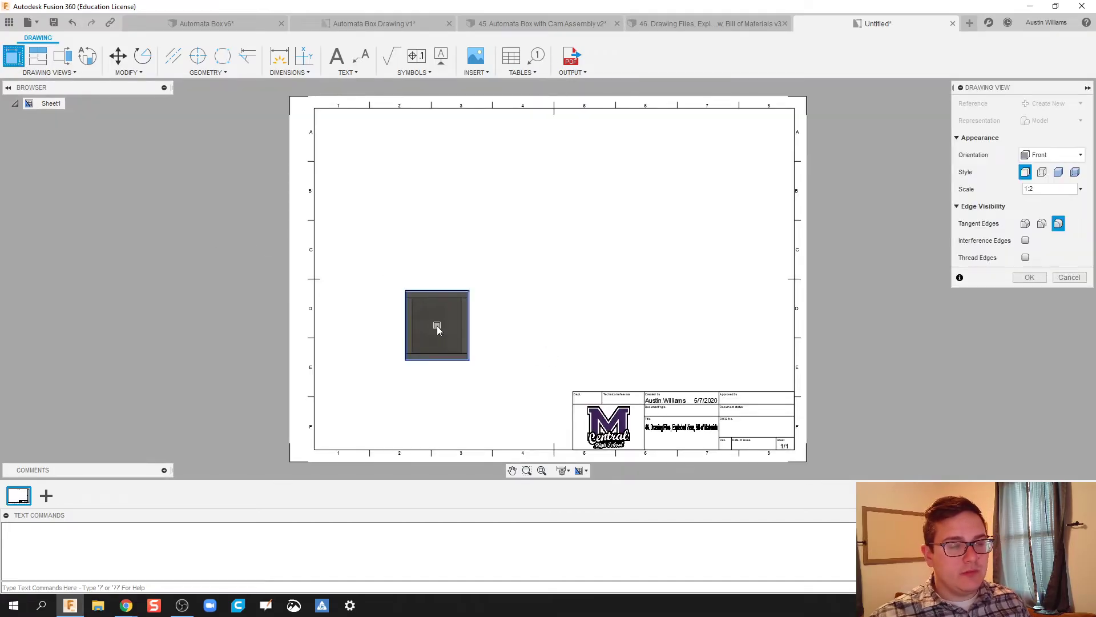
{"action": "right_click", "coordinate": [437, 330]}
{"action": "left_click", "coordinate": [479, 326]}
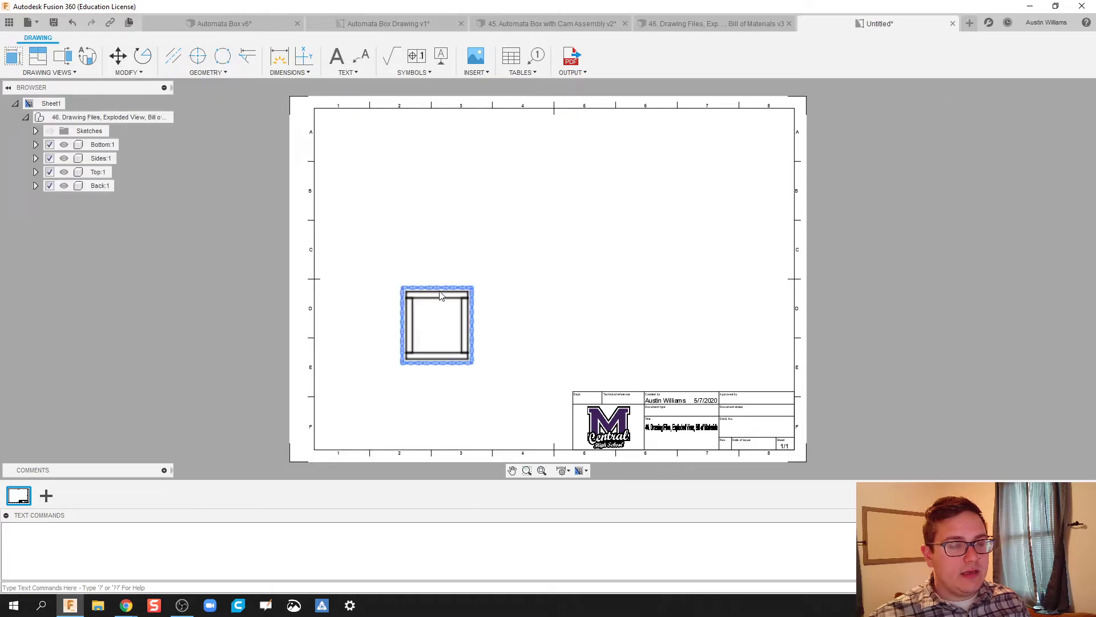
Set the front view's style to Visible and Hidden Edges
{"action": "double_click", "coordinate": [438, 318]}
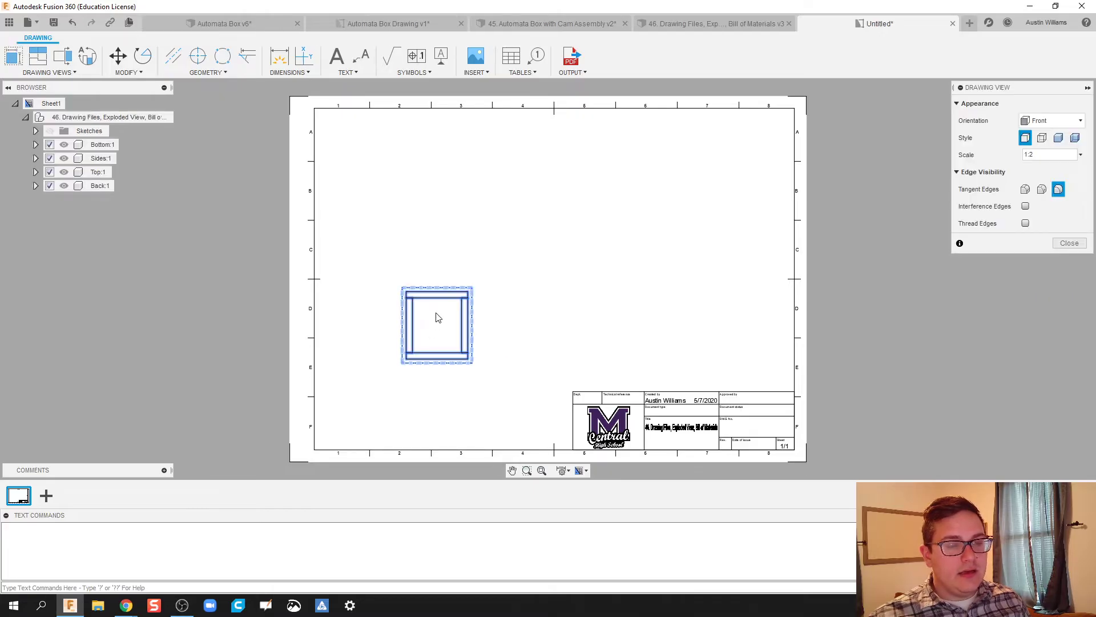
{"action": "left_click", "coordinate": [1043, 141]}
{"action": "left_click", "coordinate": [1059, 245]}
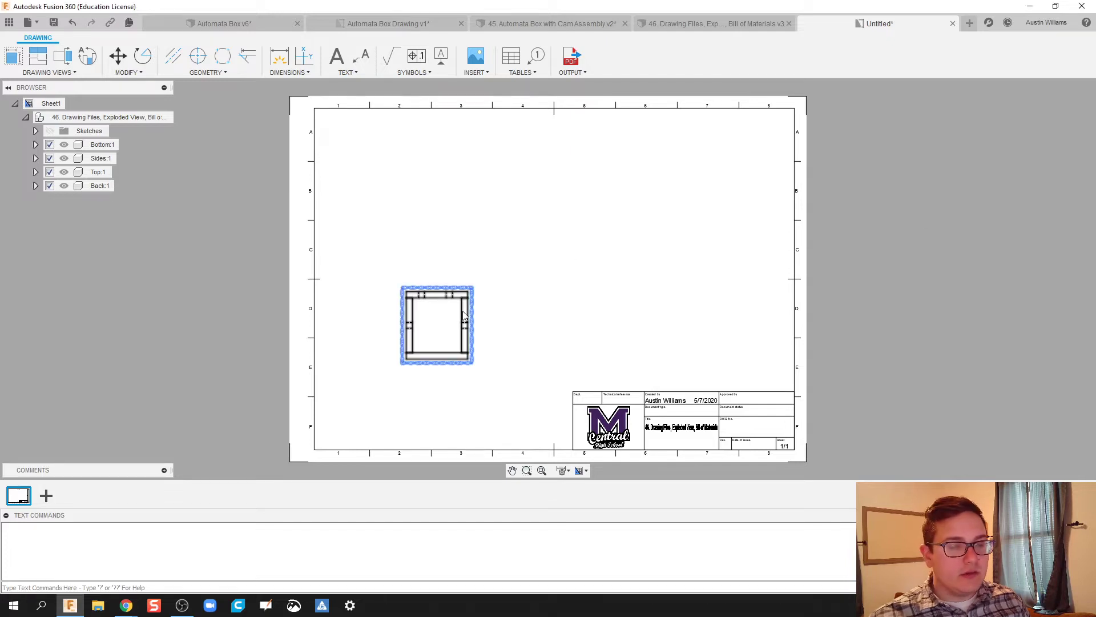
{"action": "left_click", "coordinate": [451, 317]}
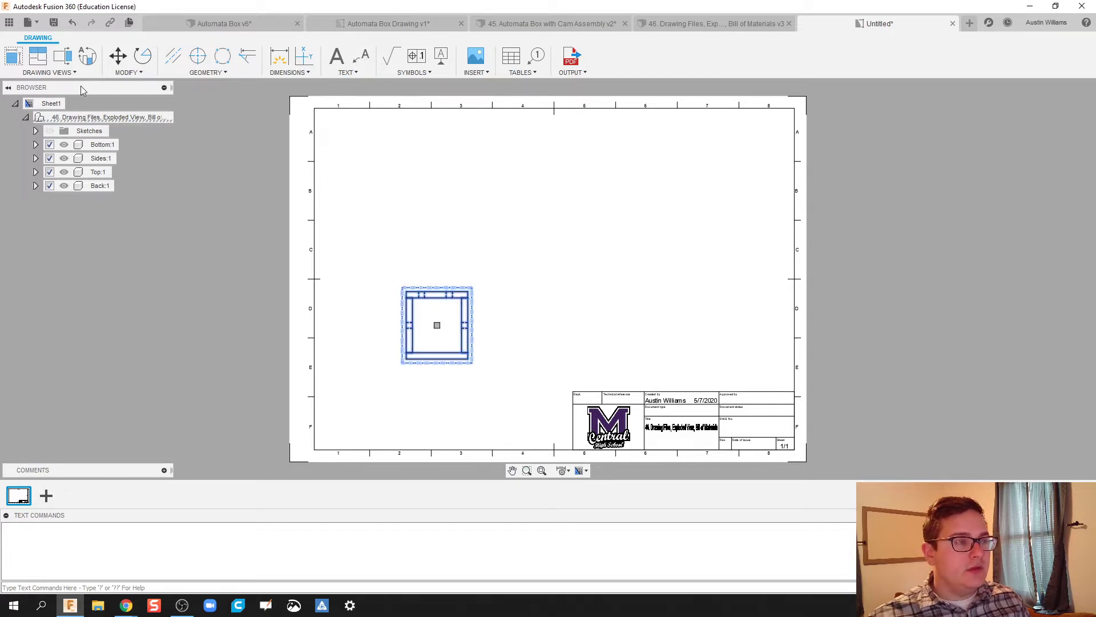
Project two views from the front view, one below and one to the left
{"action": "left_click", "coordinate": [38, 55]}
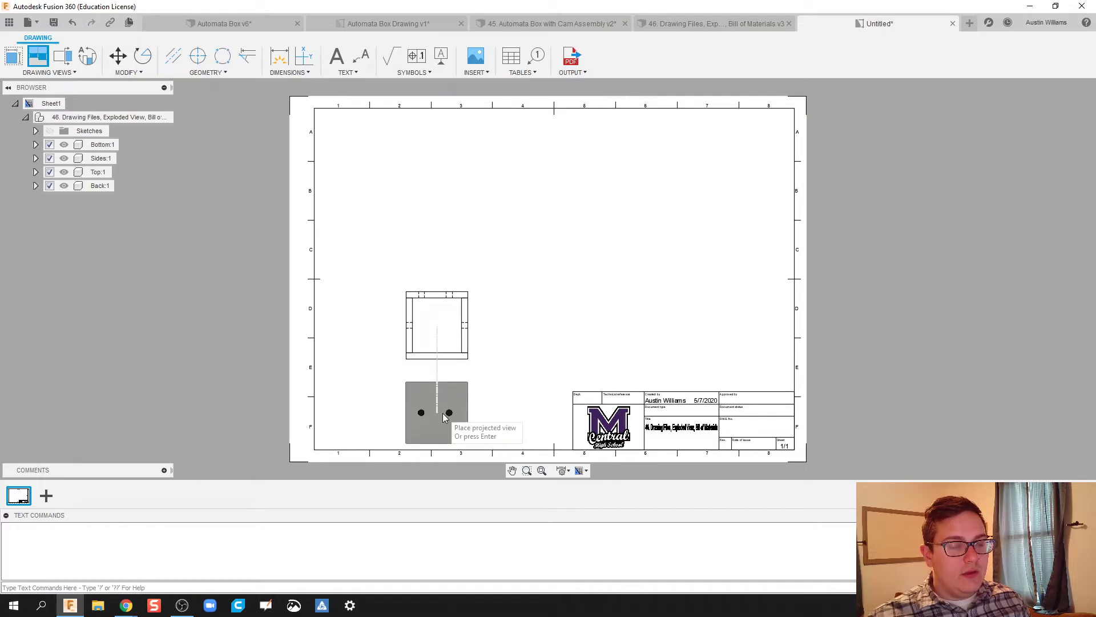
{"action": "left_click", "coordinate": [444, 413]}
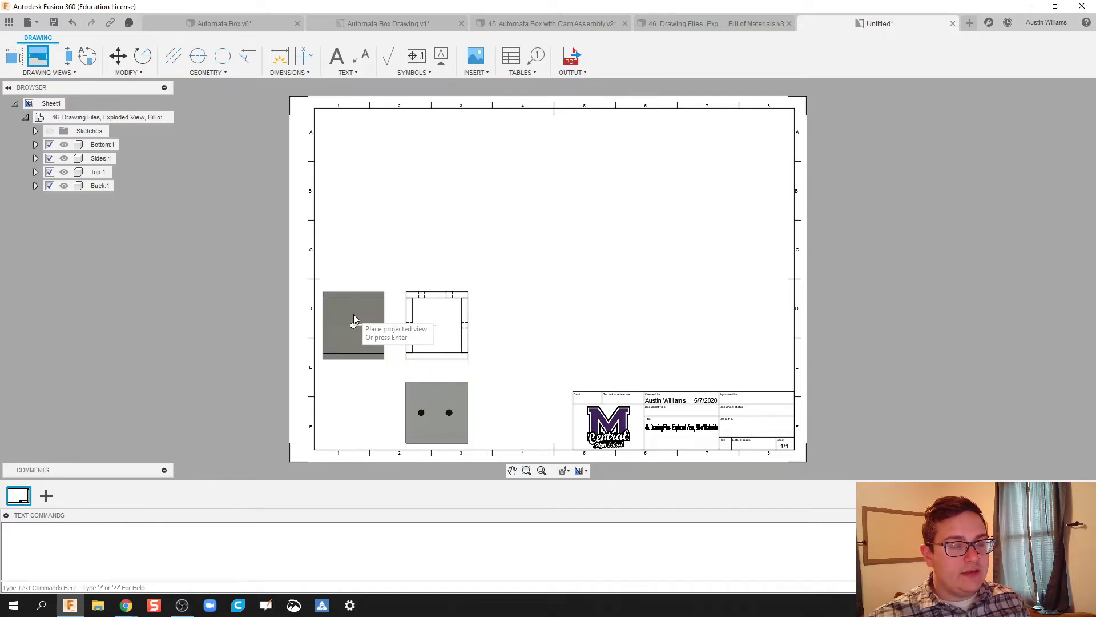
{"action": "left_click", "coordinate": [354, 314]}
{"action": "right_click", "coordinate": [354, 314]}
{"action": "left_click", "coordinate": [383, 318]}
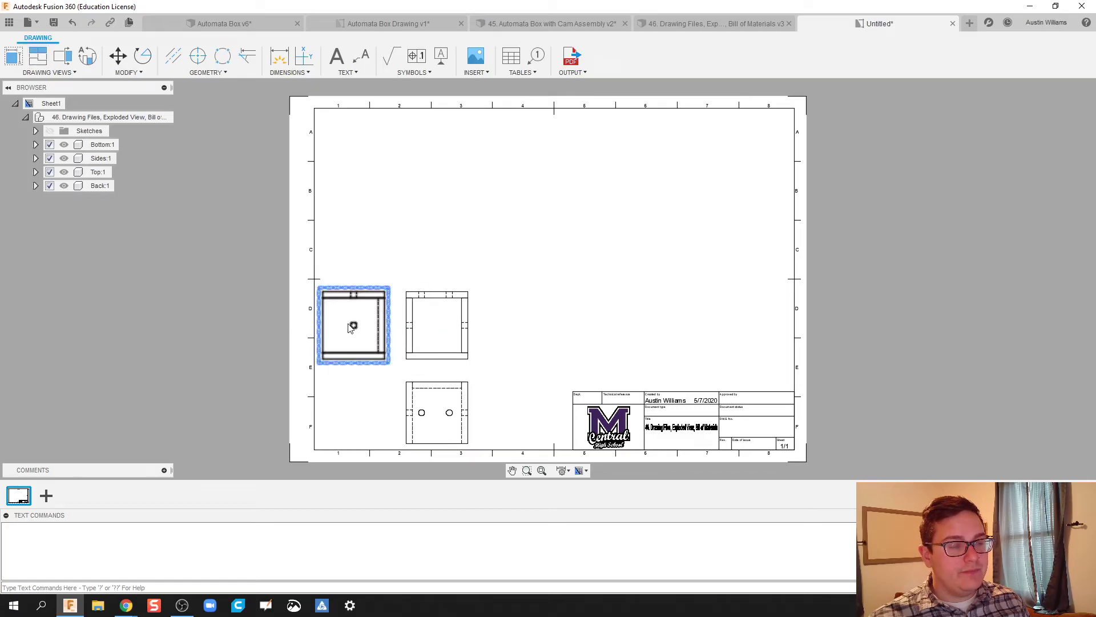
Move the side view right of the front view and the other view above it
{"action": "left_click_drag", "start_coordinate": [353, 324], "coordinate": [527, 325]}
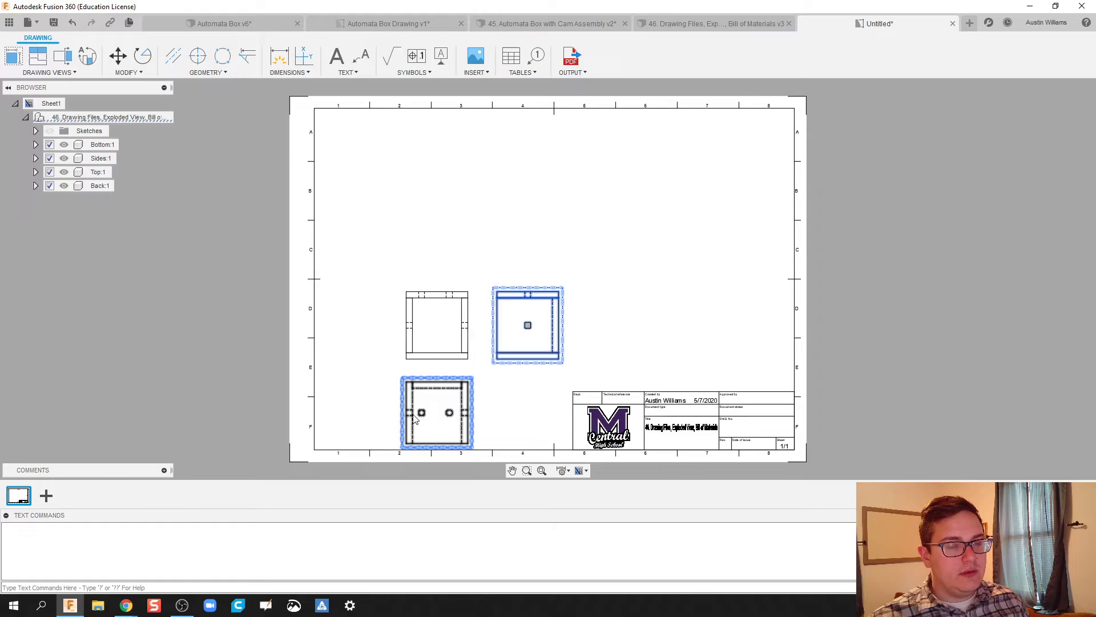
{"action": "left_click", "coordinate": [437, 425]}
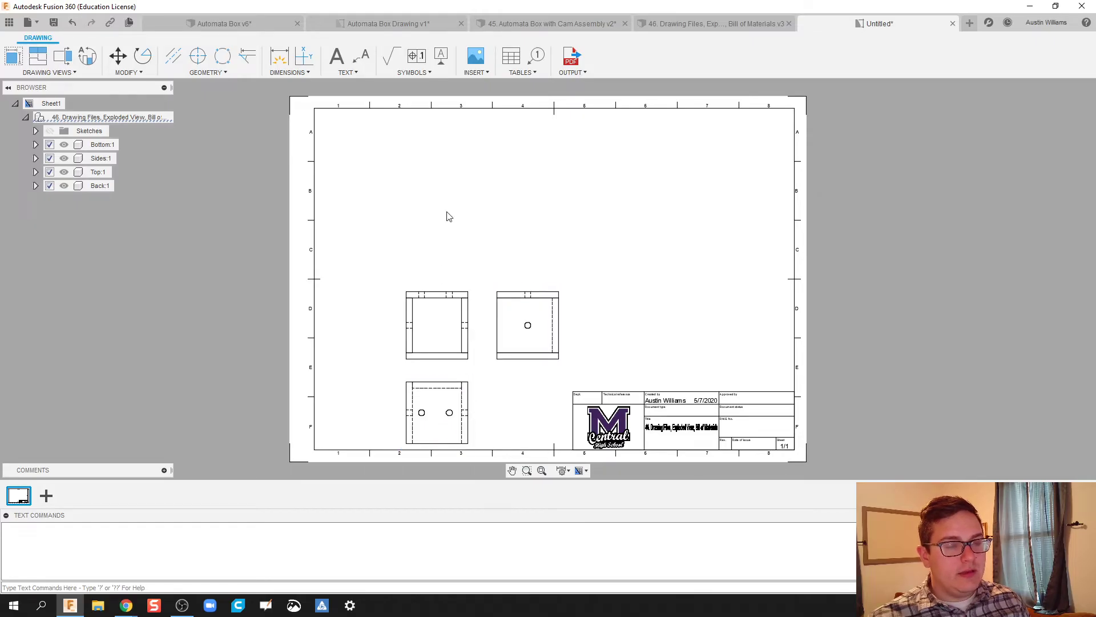
{"action": "left_click", "coordinate": [437, 412]}
{"action": "left_click_drag", "start_coordinate": [437, 412], "coordinate": [439, 209]}
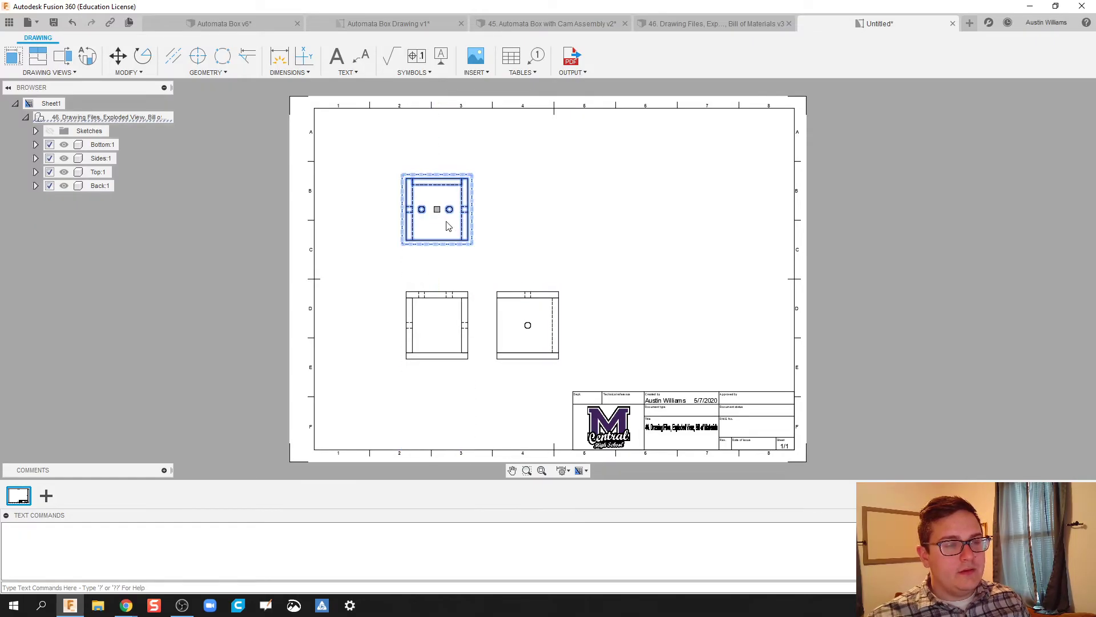
{"action": "left_click", "coordinate": [473, 397]}
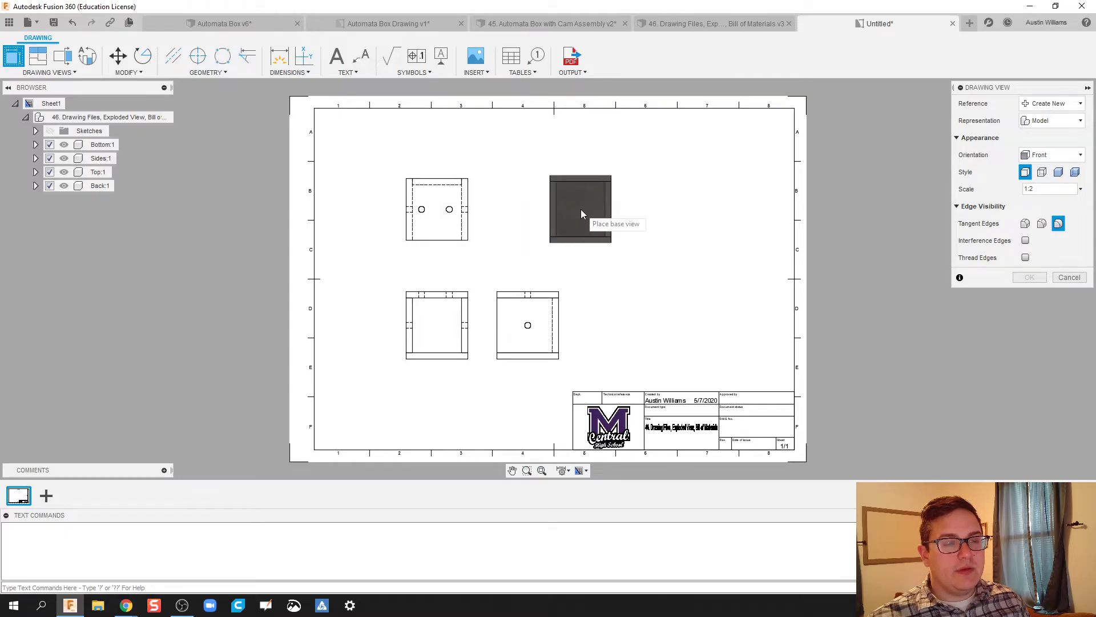
Place an upper-right base view with NE Isometric orientation and Shaded style
{"action": "left_click", "coordinate": [581, 209]}
{"action": "left_click", "coordinate": [1079, 155]}
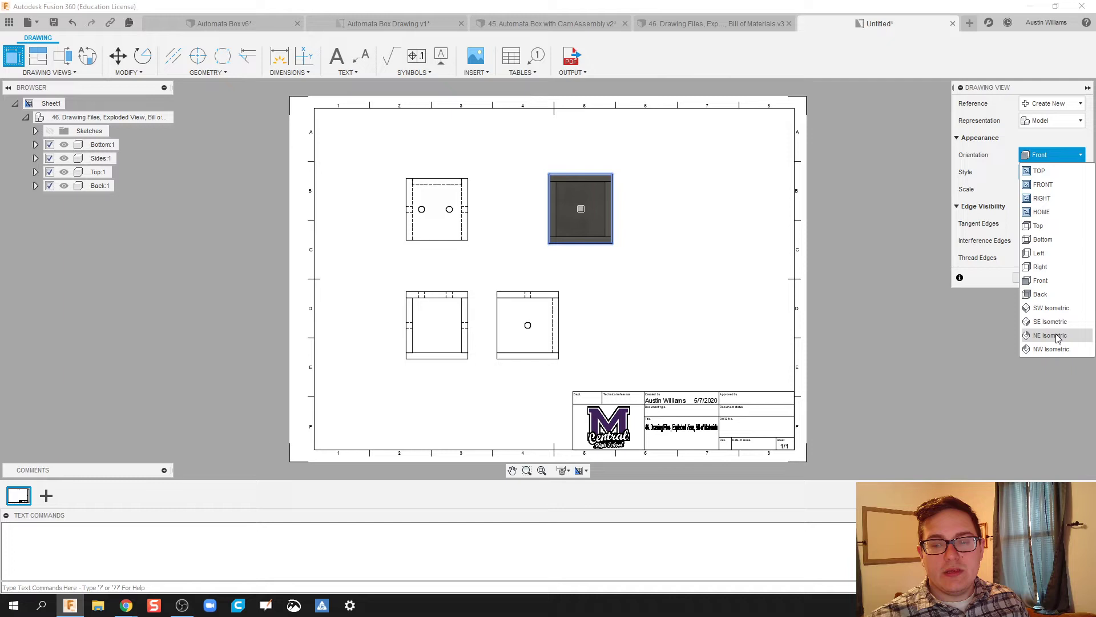
{"action": "left_click", "coordinate": [1056, 336]}
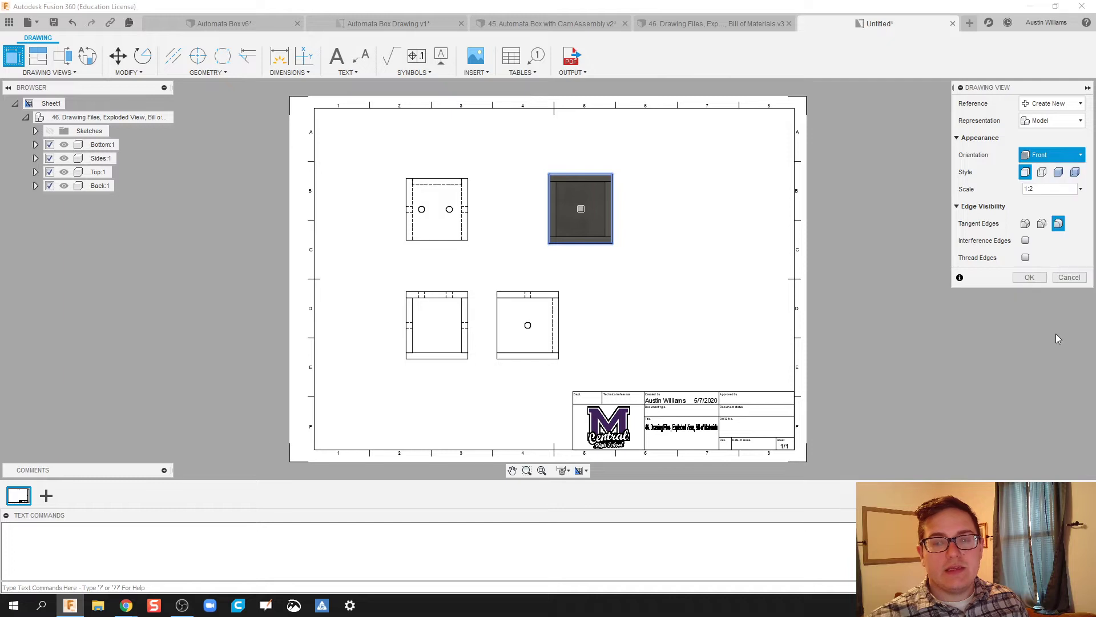
{"action": "left_click", "coordinate": [1058, 173]}
{"action": "left_click", "coordinate": [1030, 278]}
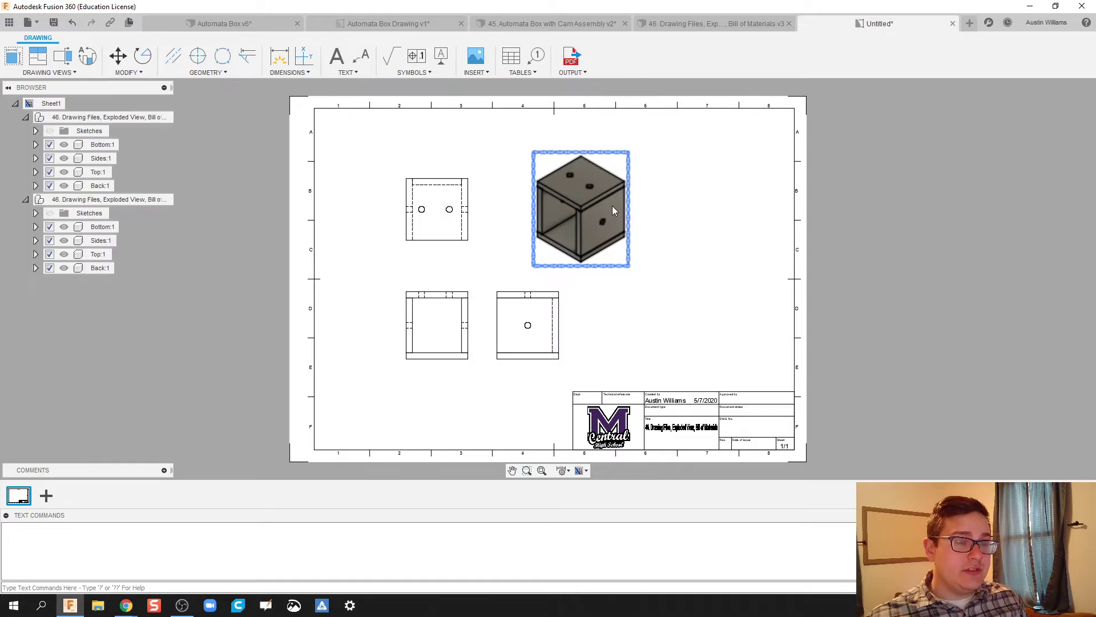
Set the isometric view's scale to 1:1 and move it further right
{"action": "double_click", "coordinate": [612, 206]}
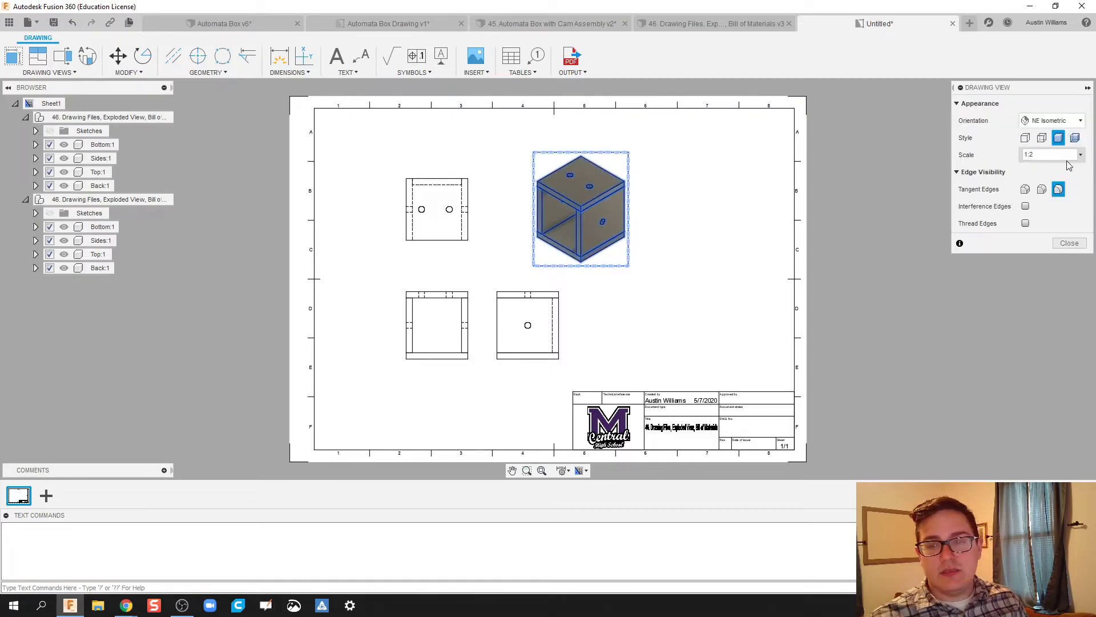
{"action": "left_click", "coordinate": [1081, 154]}
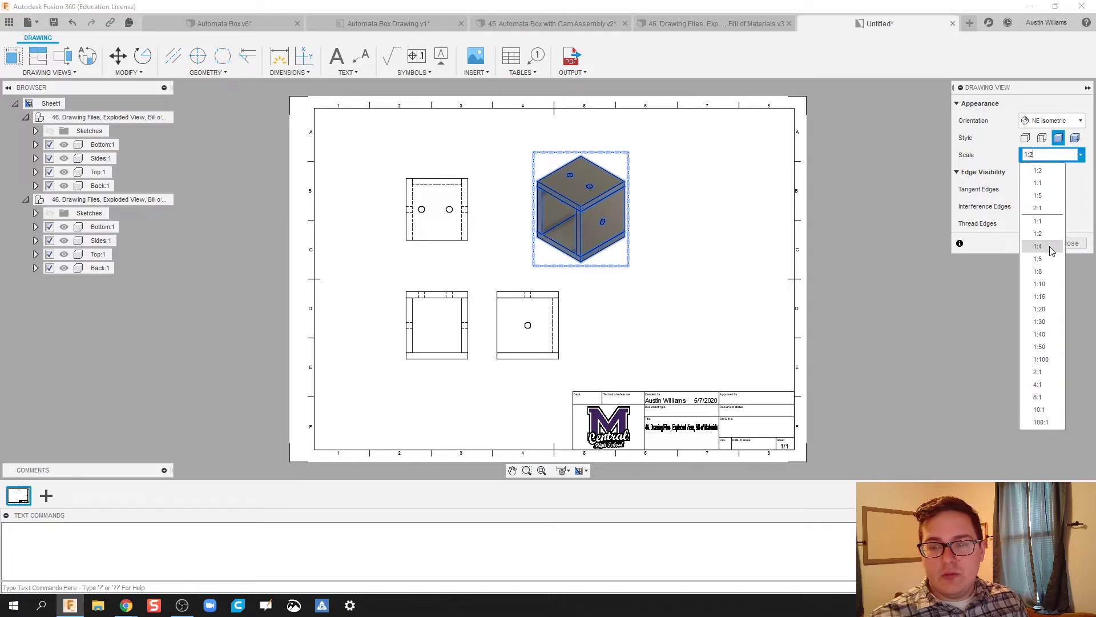
{"action": "left_click", "coordinate": [1050, 221]}
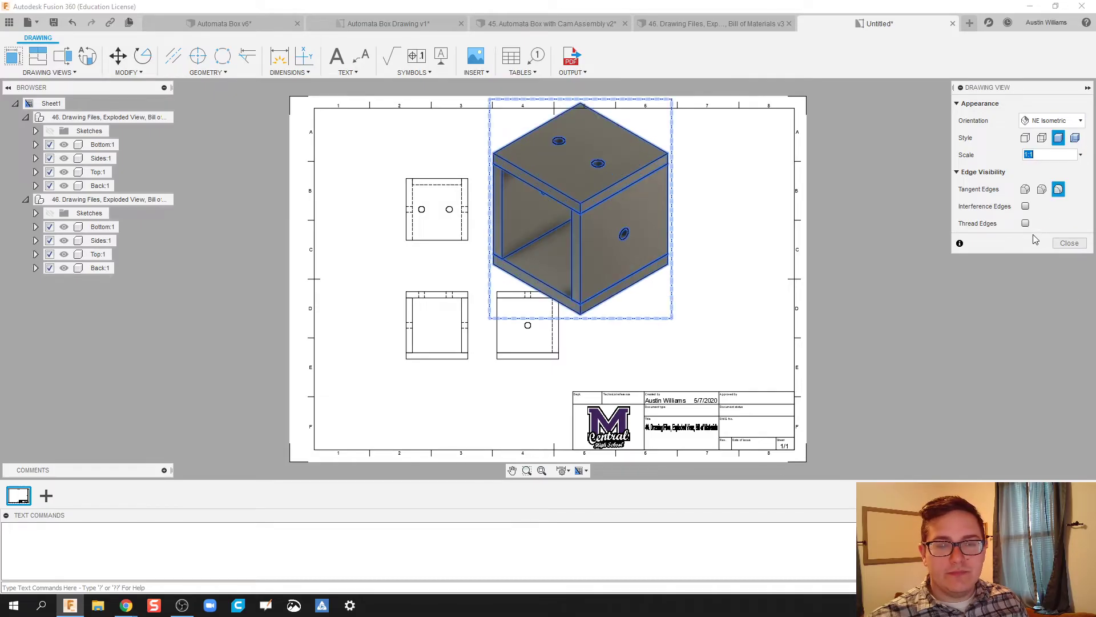
{"action": "left_click", "coordinate": [1069, 244]}
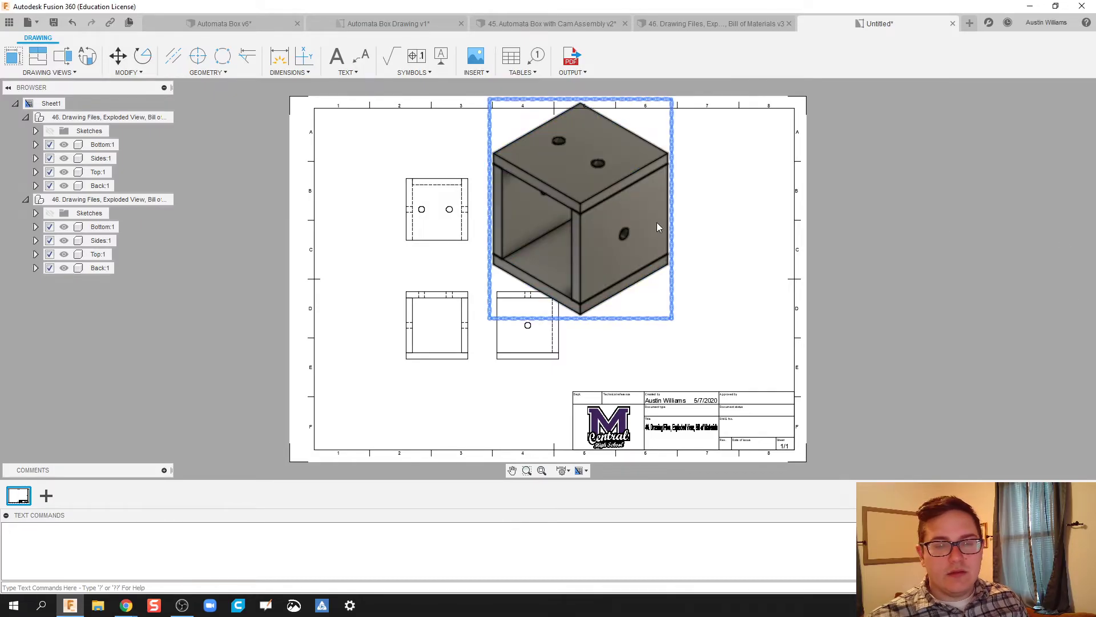
{"action": "left_click", "coordinate": [582, 209]}
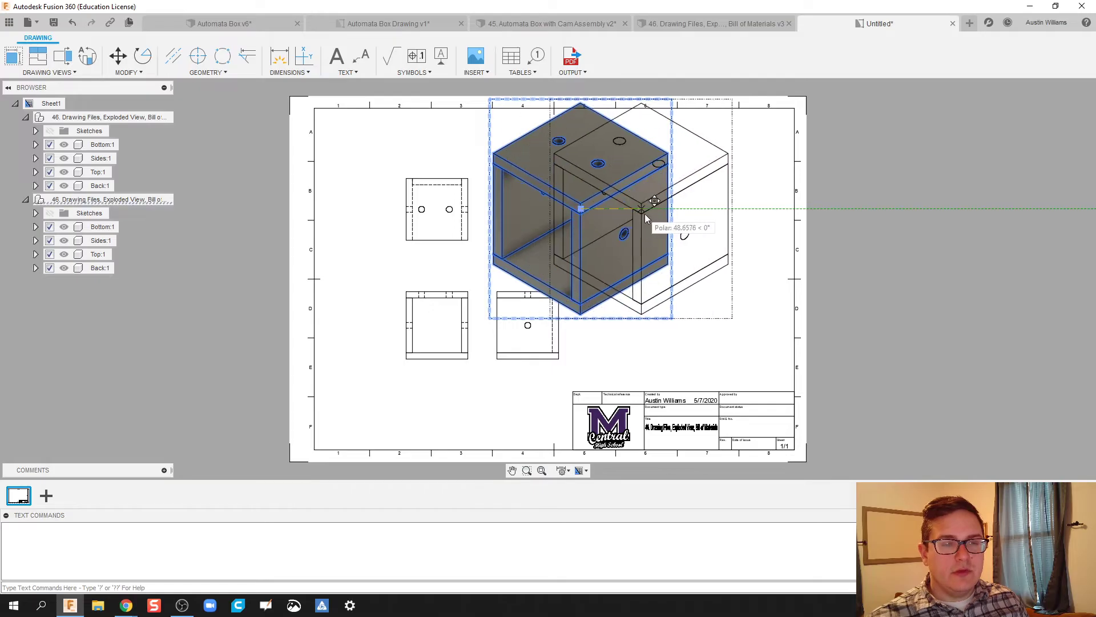
{"action": "left_click", "coordinate": [687, 225]}
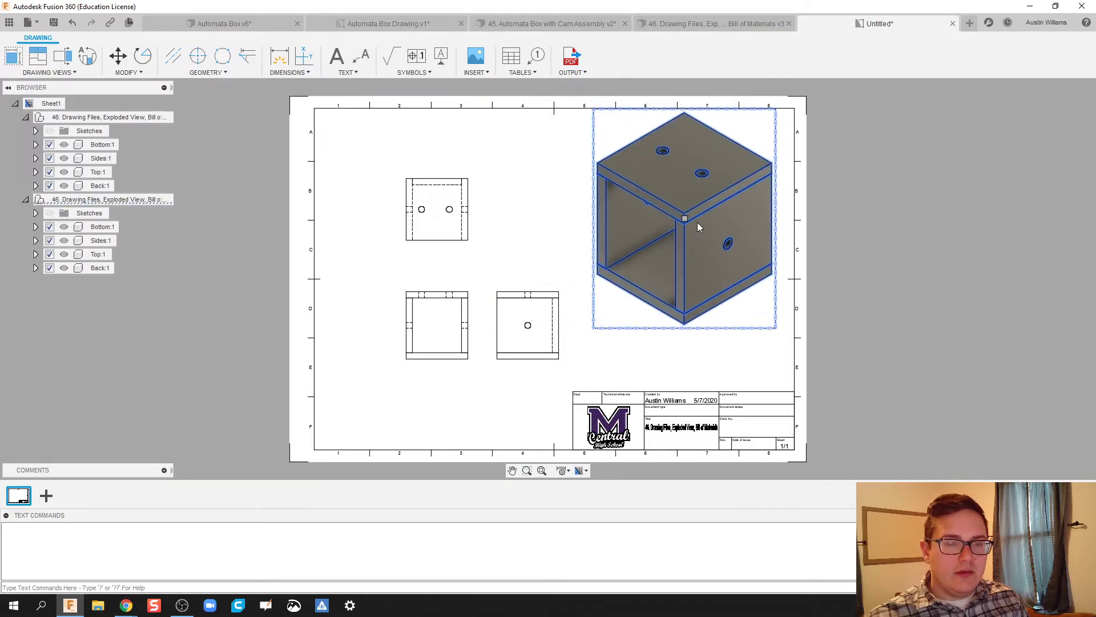
Shift the front view left and drop the right side view beside it
{"action": "left_click", "coordinate": [437, 324]}
{"action": "left_click", "coordinate": [437, 325]}
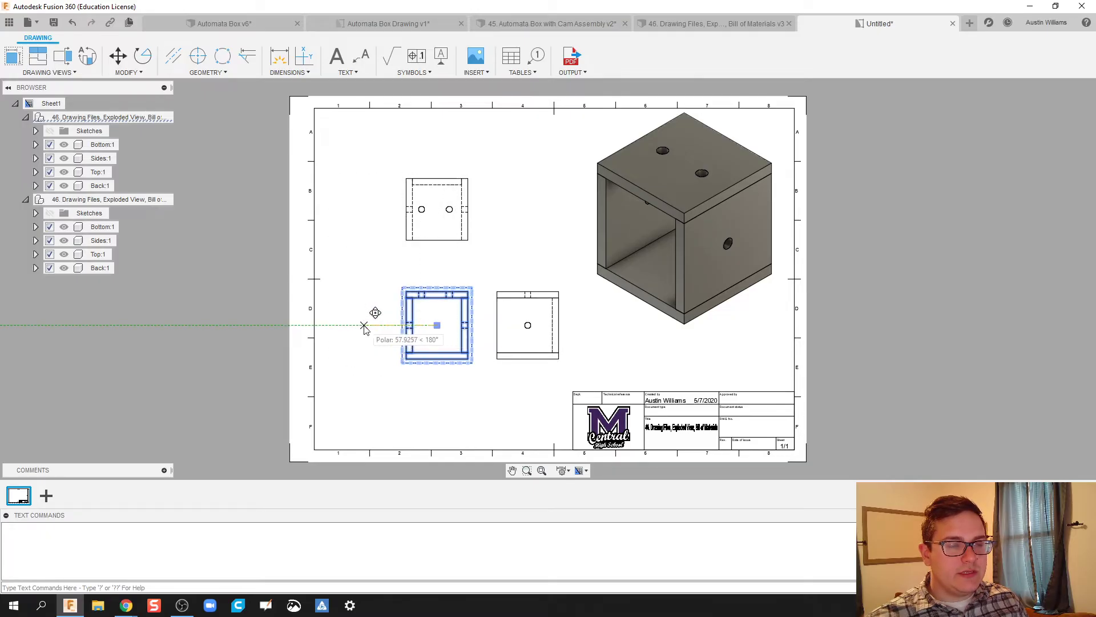
{"action": "left_click", "coordinate": [368, 325]}
{"action": "left_click", "coordinate": [509, 325]}
{"action": "left_click", "coordinate": [527, 325]}
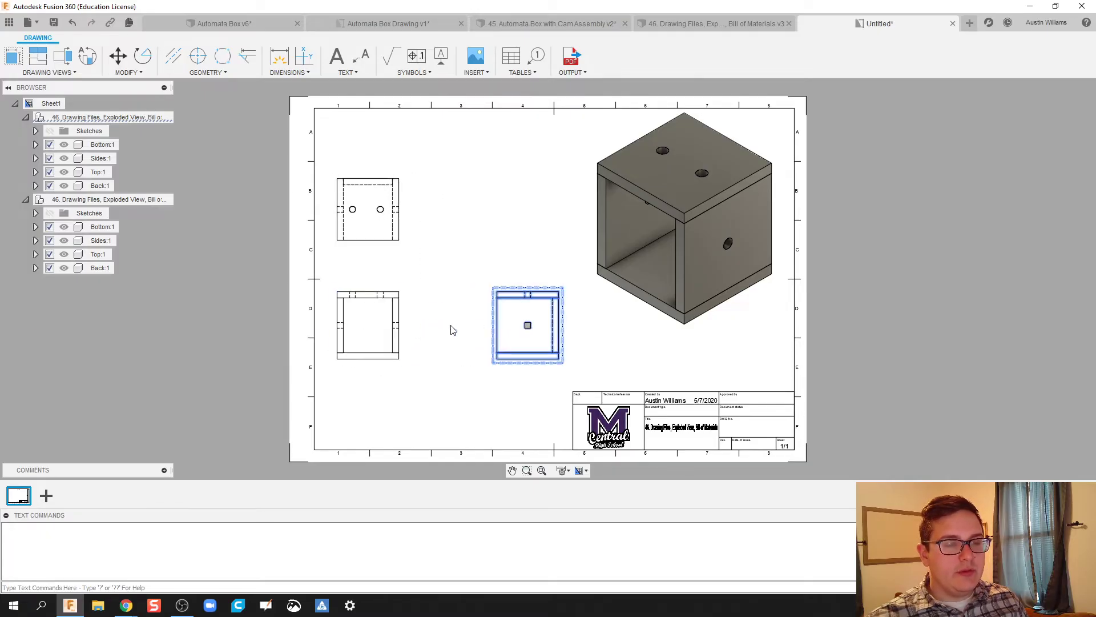
{"action": "left_click", "coordinate": [463, 328]}
{"action": "left_click", "coordinate": [526, 329]}
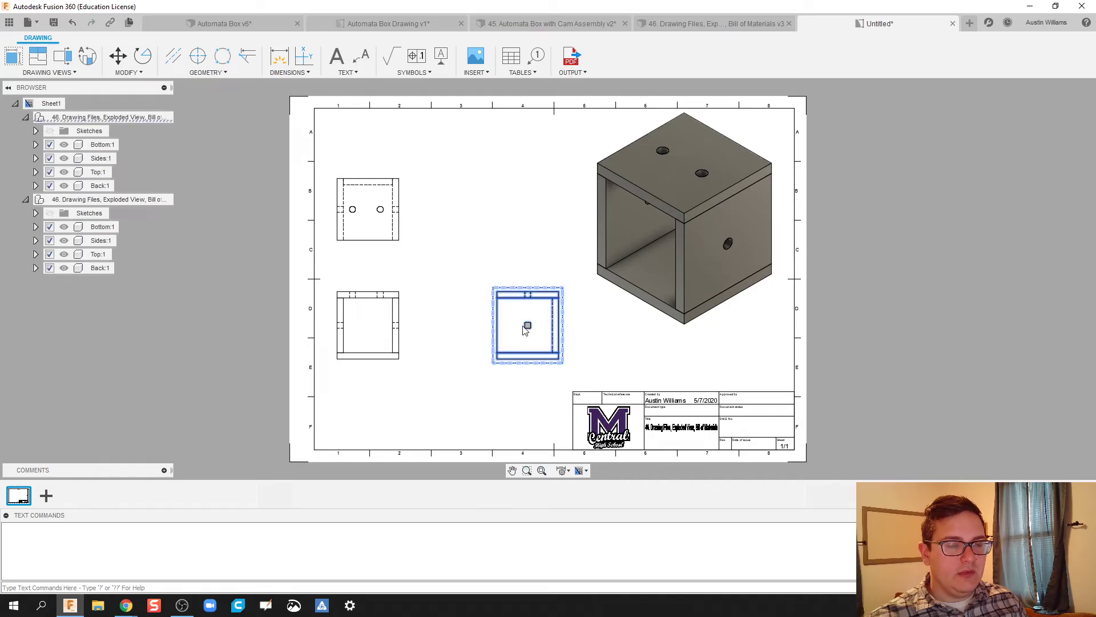
{"action": "left_click", "coordinate": [528, 325]}
{"action": "left_click", "coordinate": [457, 325]}
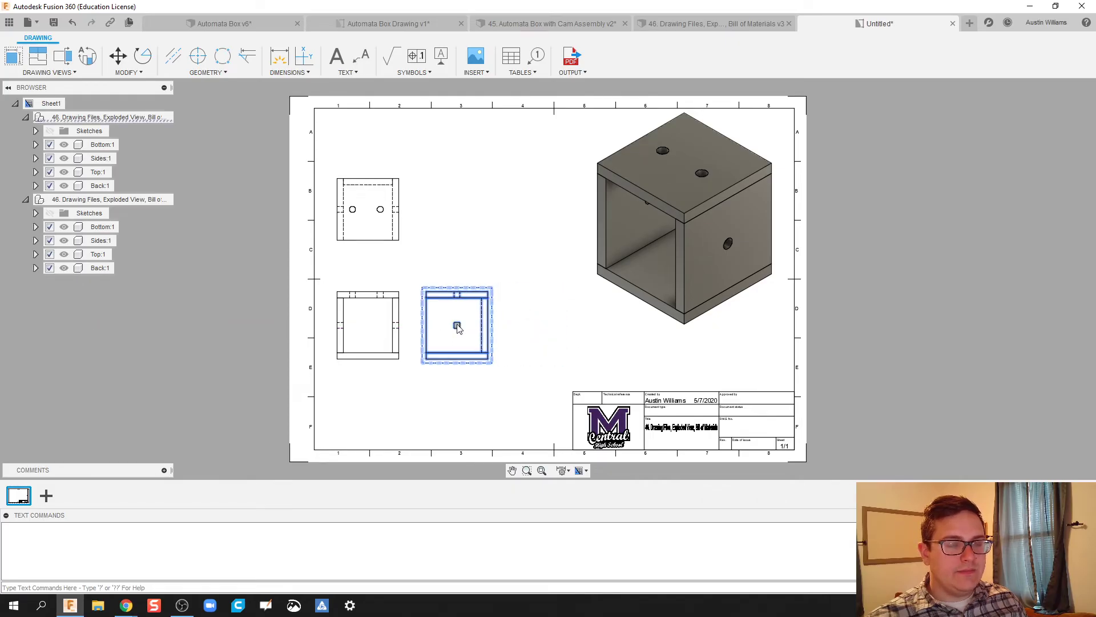
Move the isometric view further left toward the sheet's upper centre
{"action": "left_click", "coordinate": [691, 236]}
{"action": "left_click", "coordinate": [685, 217]}
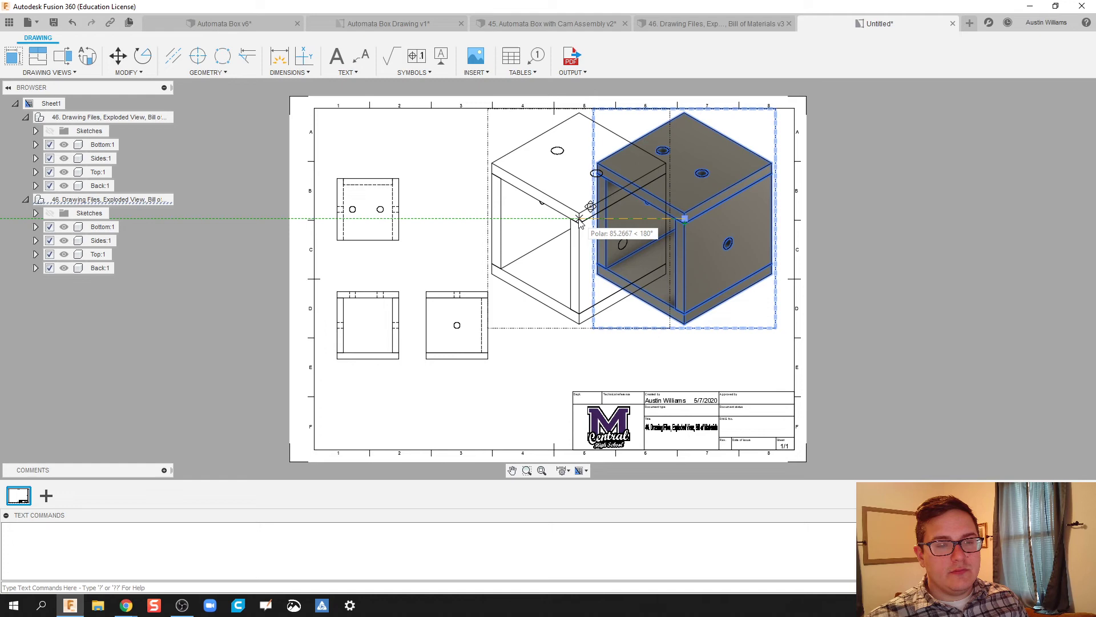
{"action": "left_click", "coordinate": [544, 219]}
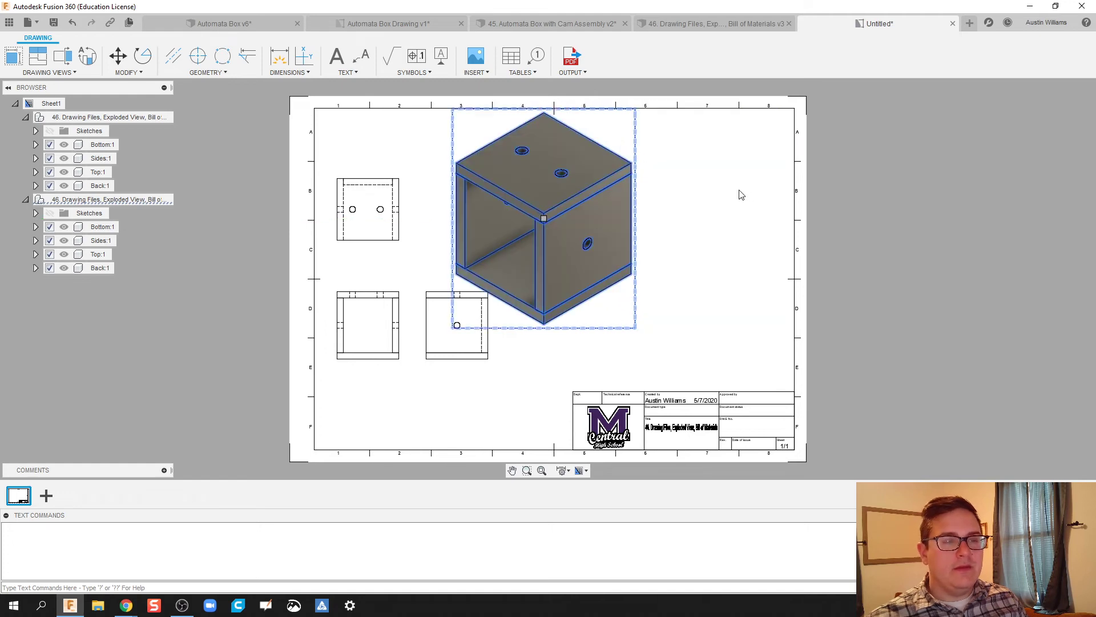
{"action": "left_click", "coordinate": [752, 190]}
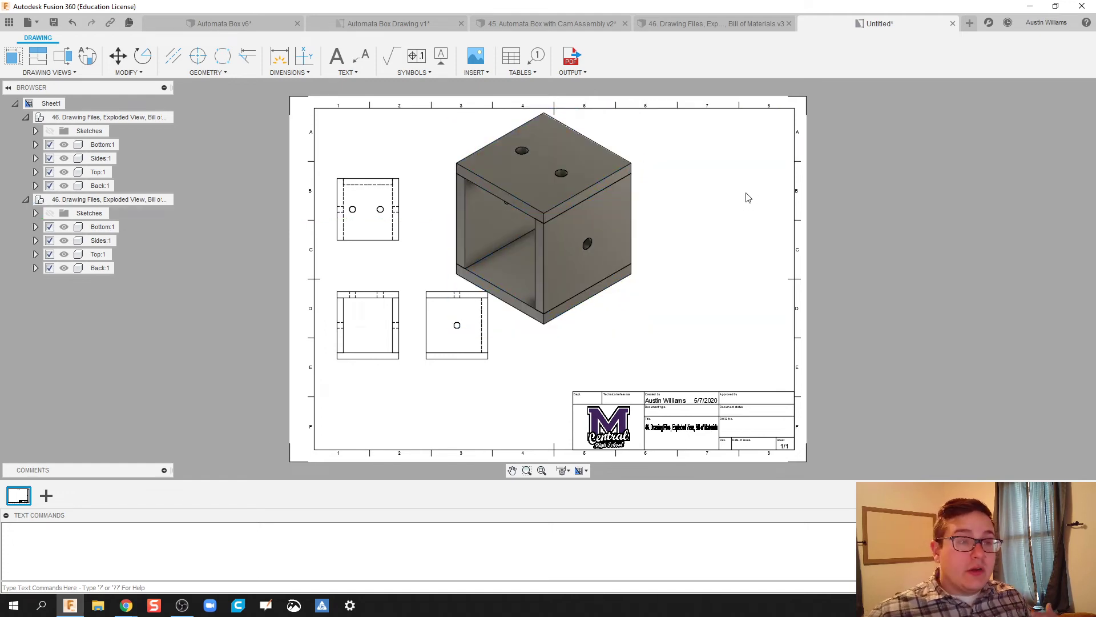
Insert a parts list table referencing the v3:2 component, placed above the title block
{"action": "left_click", "coordinate": [518, 74]}
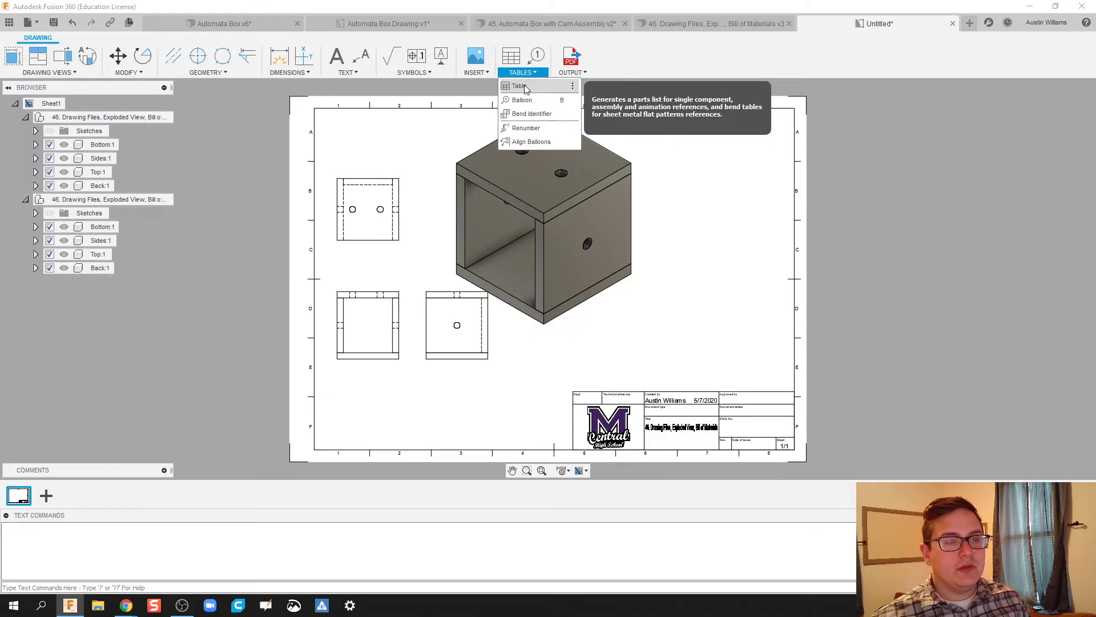
{"action": "left_click", "coordinate": [525, 87]}
{"action": "left_click", "coordinate": [1044, 104]}
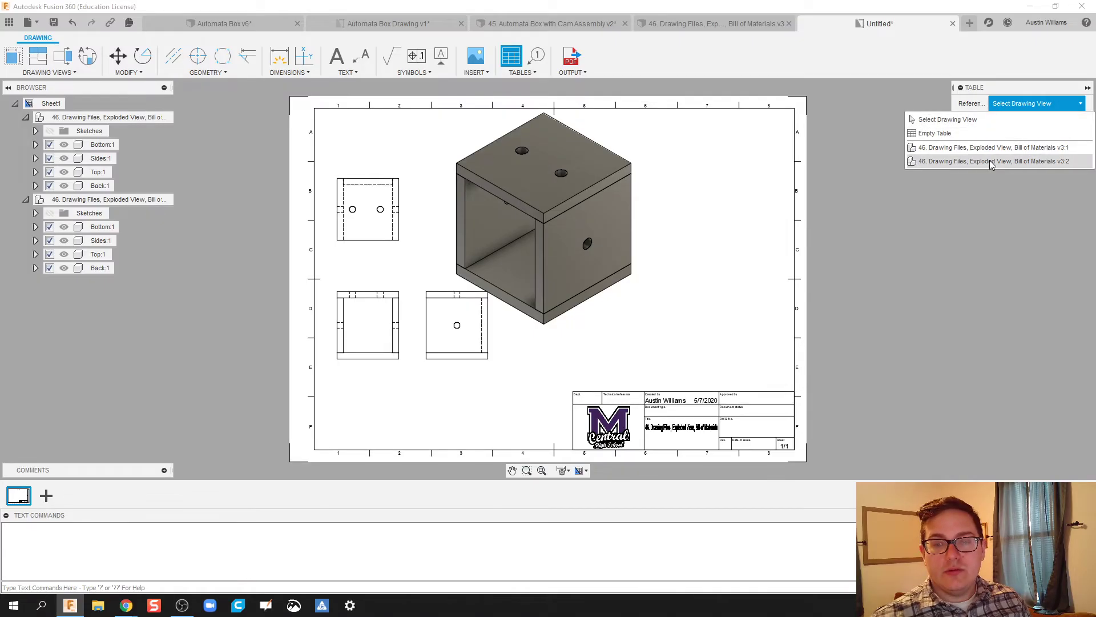
{"action": "left_click", "coordinate": [991, 162]}
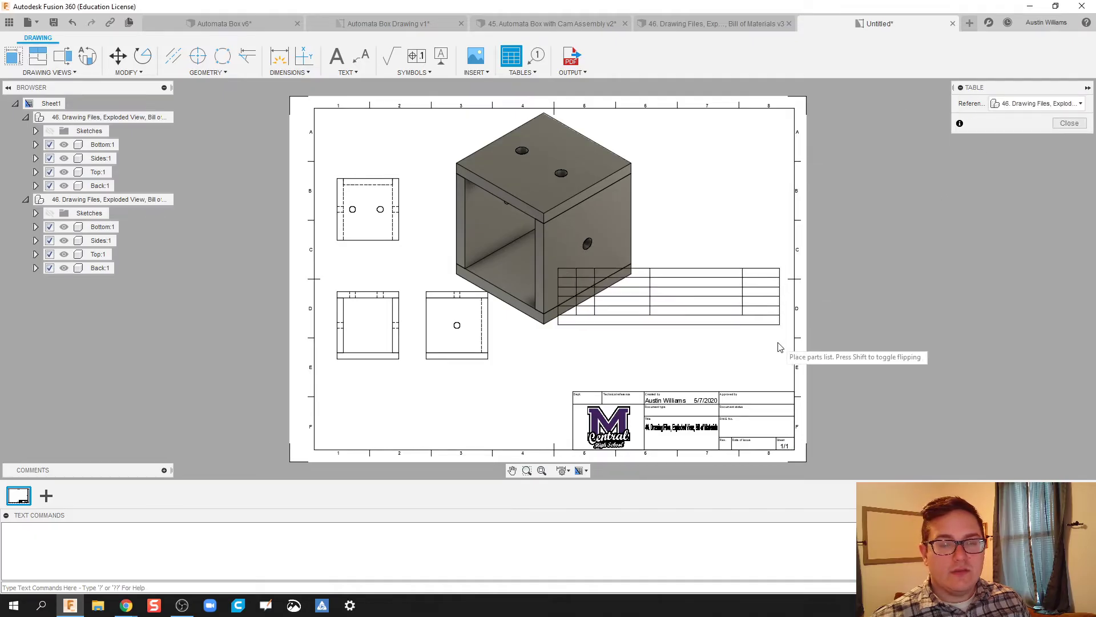
{"action": "left_click", "coordinate": [794, 394]}
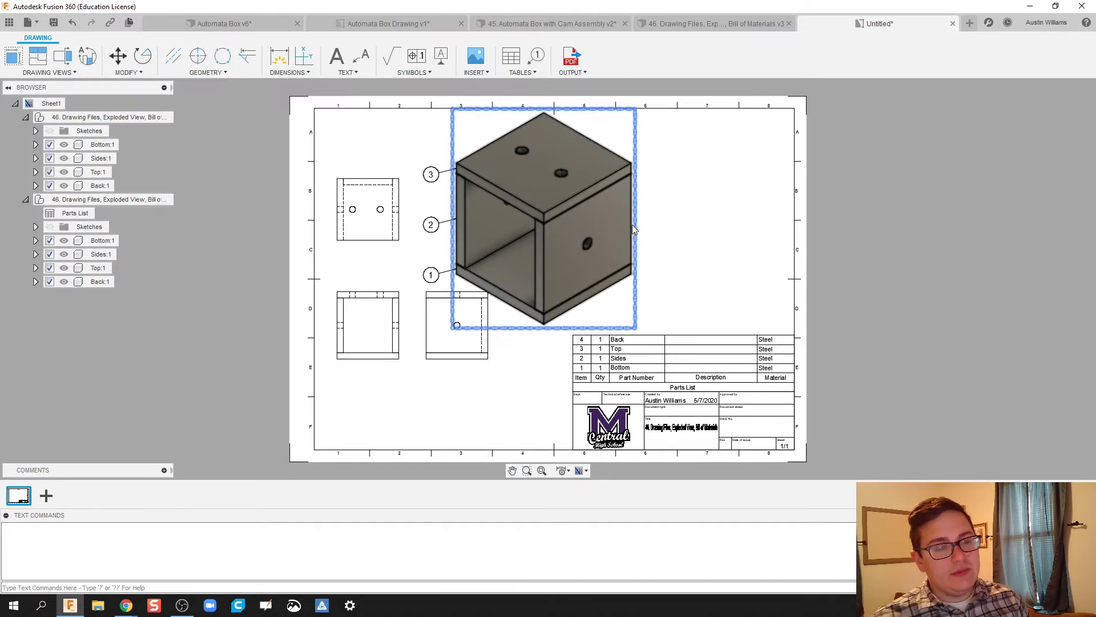
Undo the parts list and its balloons, then set the isometric view scale to 1:2
{"action": "key", "text": "ctrl+z"}
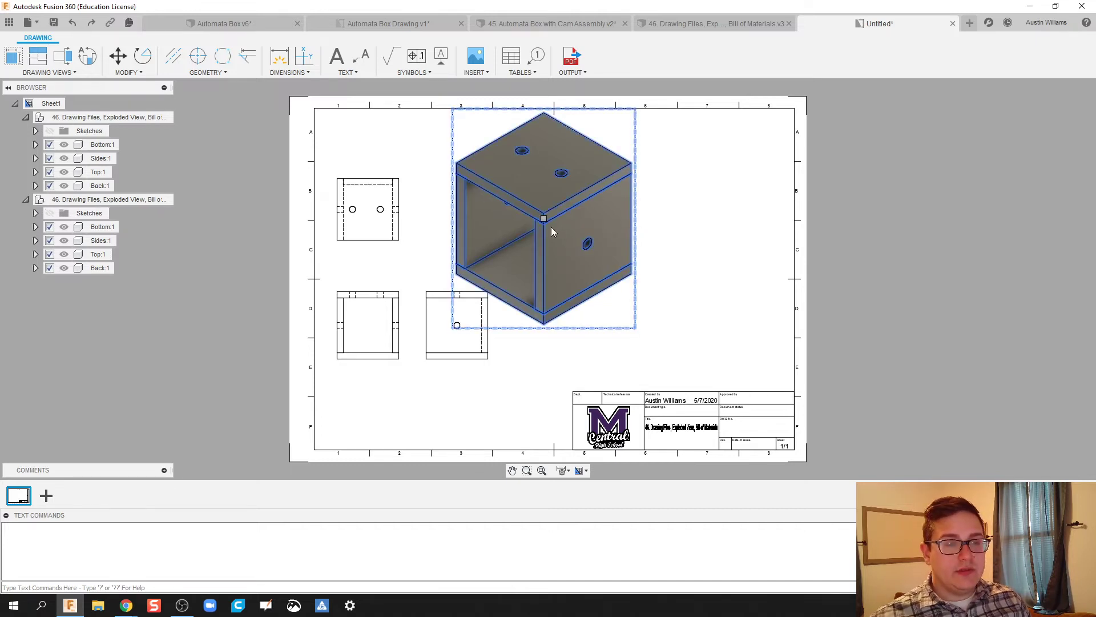
{"action": "left_click_drag", "start_coordinate": [543, 220], "coordinate": [559, 218]}
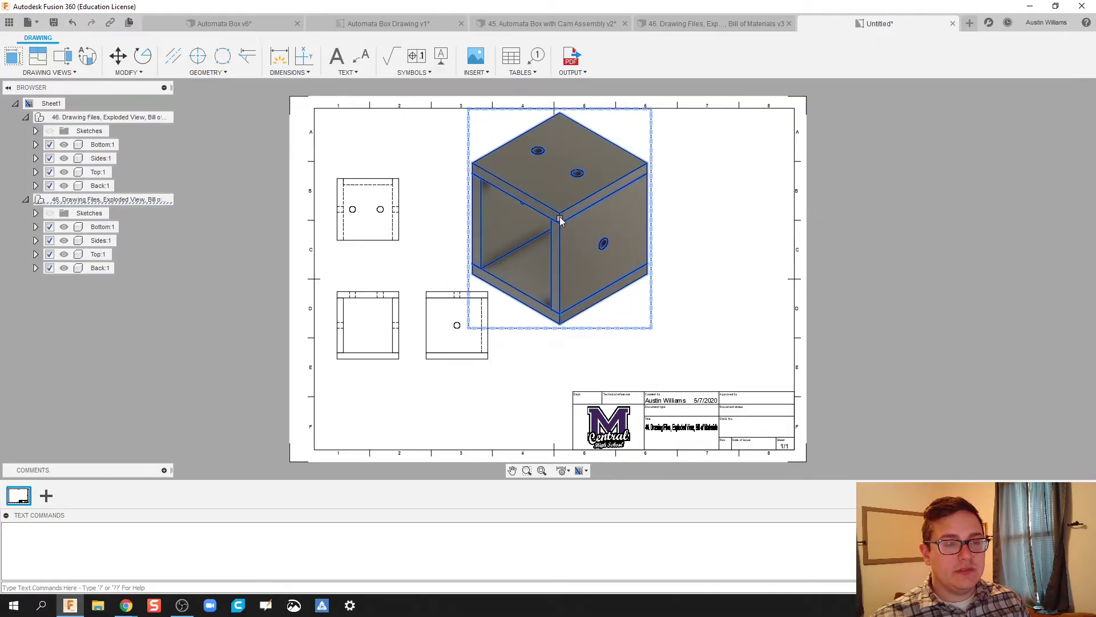
{"action": "double_click", "coordinate": [572, 237]}
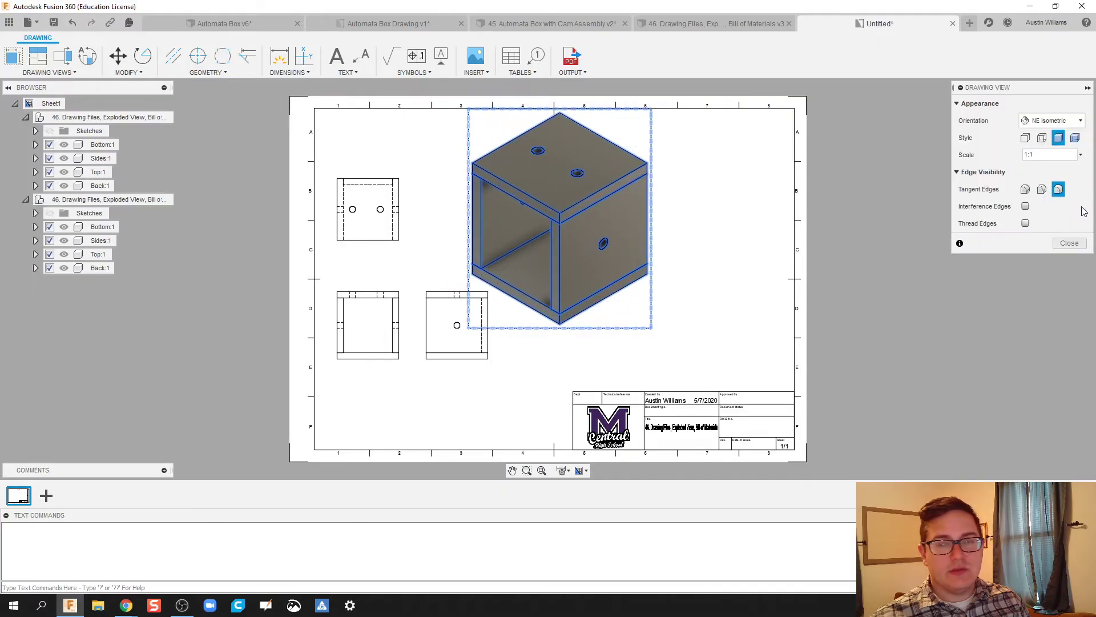
{"action": "left_click", "coordinate": [1081, 155]}
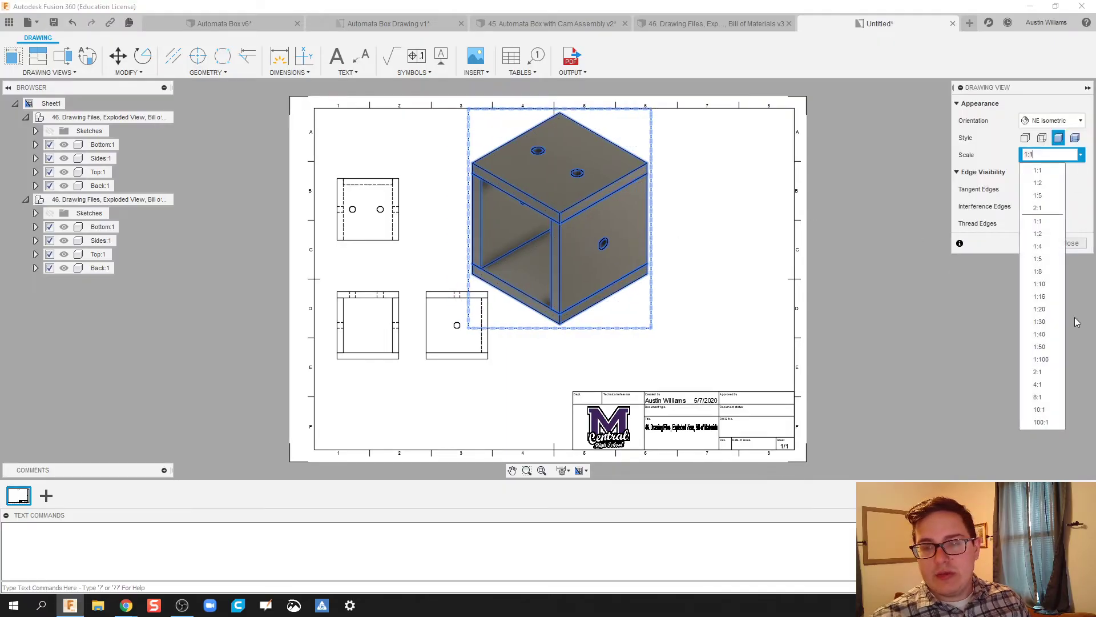
{"action": "left_click", "coordinate": [1051, 234]}
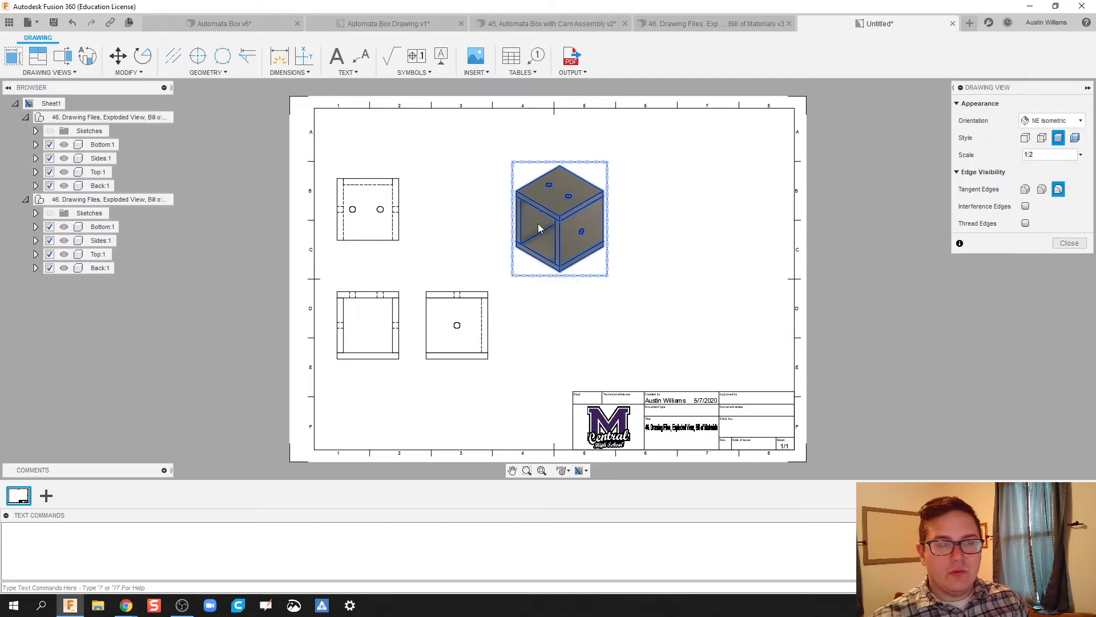
{"action": "left_click", "coordinate": [1082, 246]}
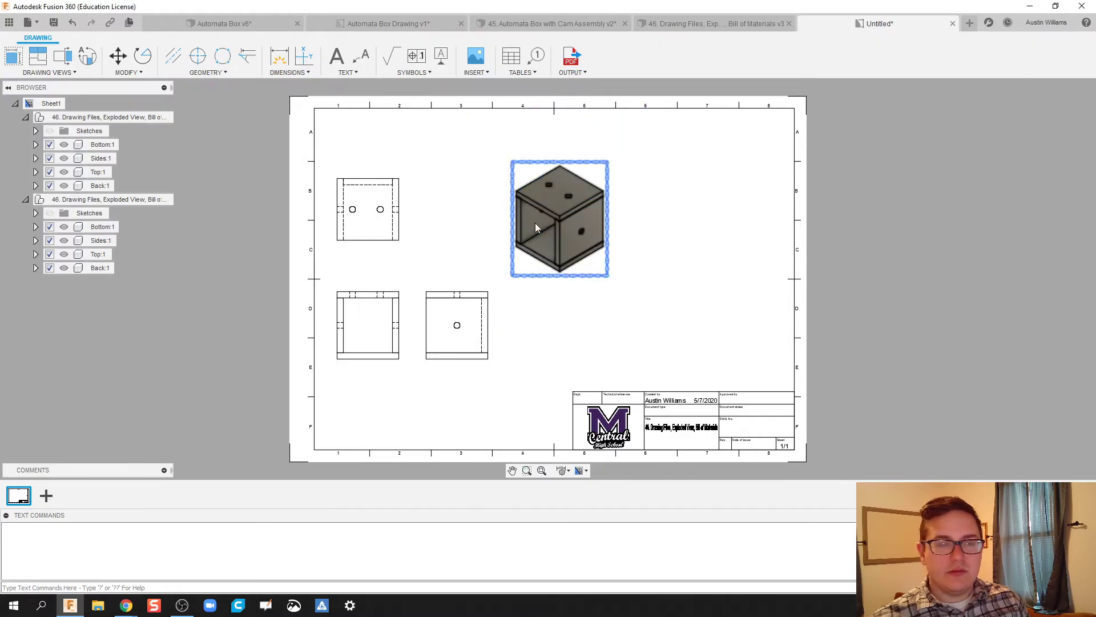
Move the isometric view to the upper right and shift the front and side views right
{"action": "left_click", "coordinate": [556, 223]}
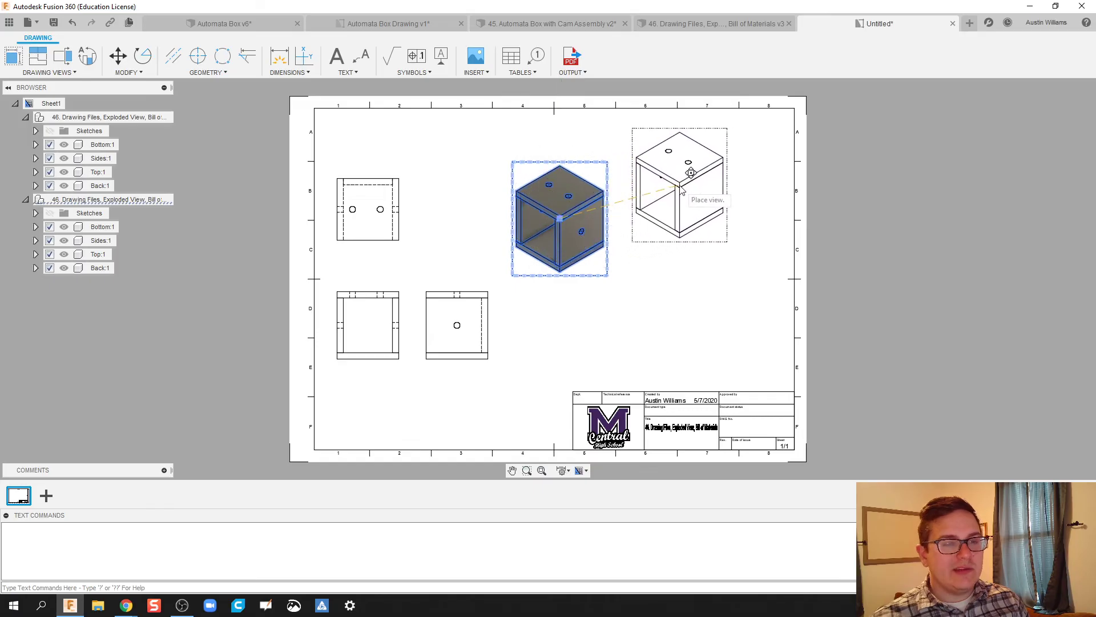
{"action": "left_click", "coordinate": [682, 189]}
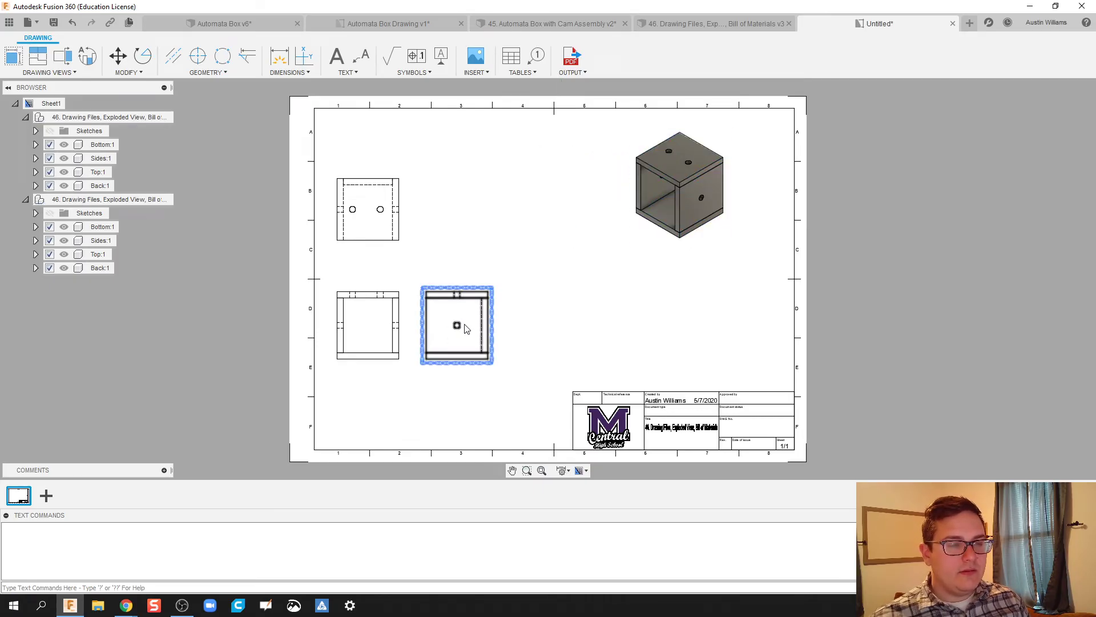
{"action": "left_click", "coordinate": [368, 326]}
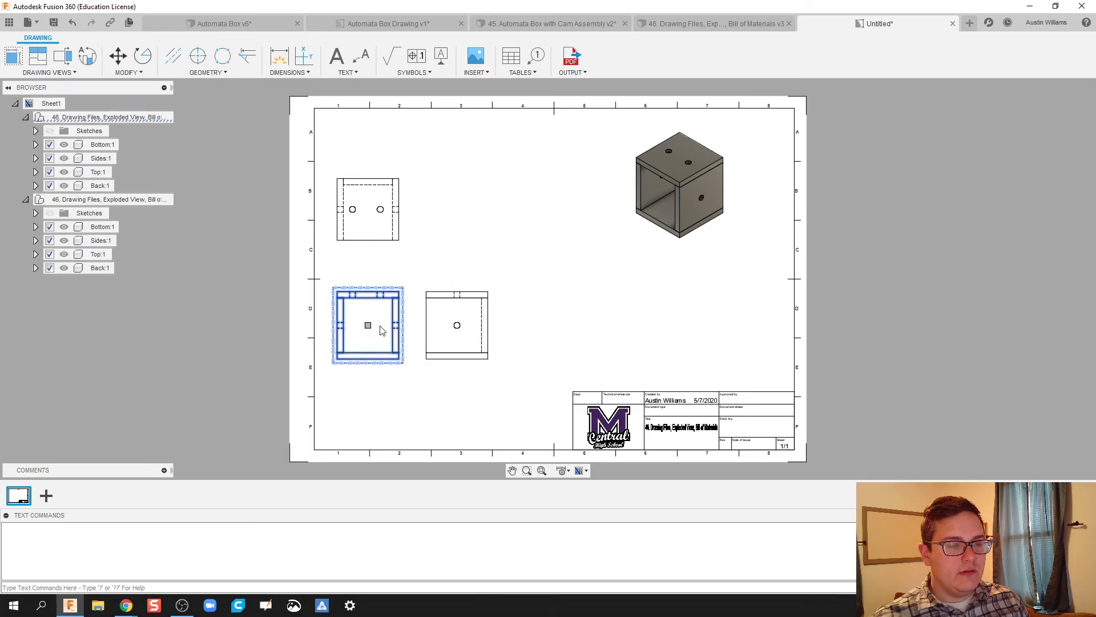
{"action": "left_click", "coordinate": [457, 325]}
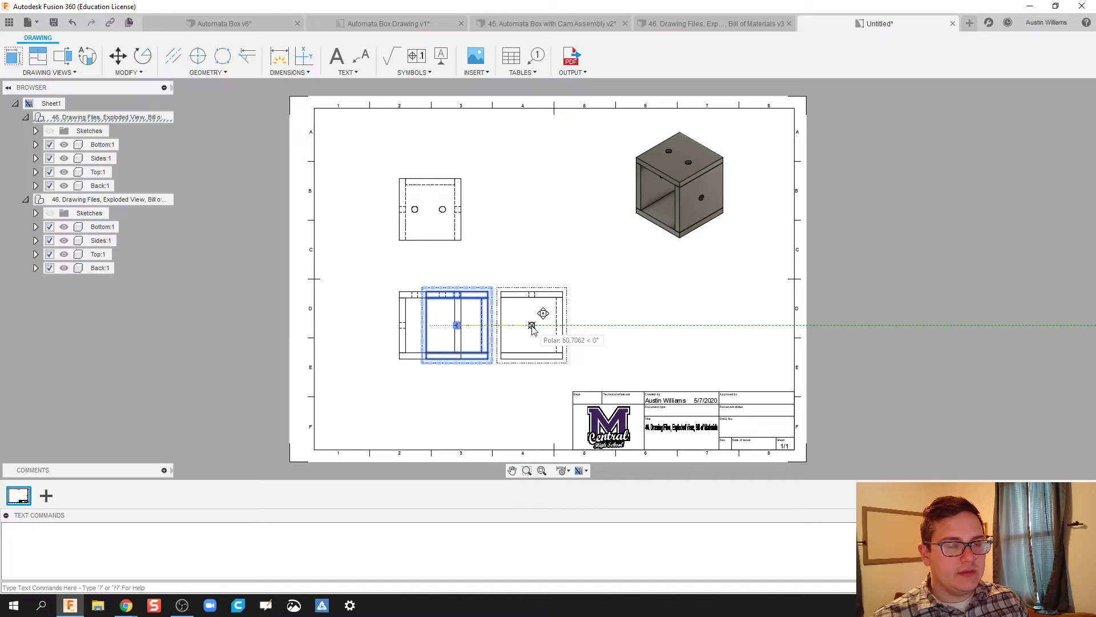
{"action": "left_click", "coordinate": [532, 325]}
{"action": "key", "text": "Return"}
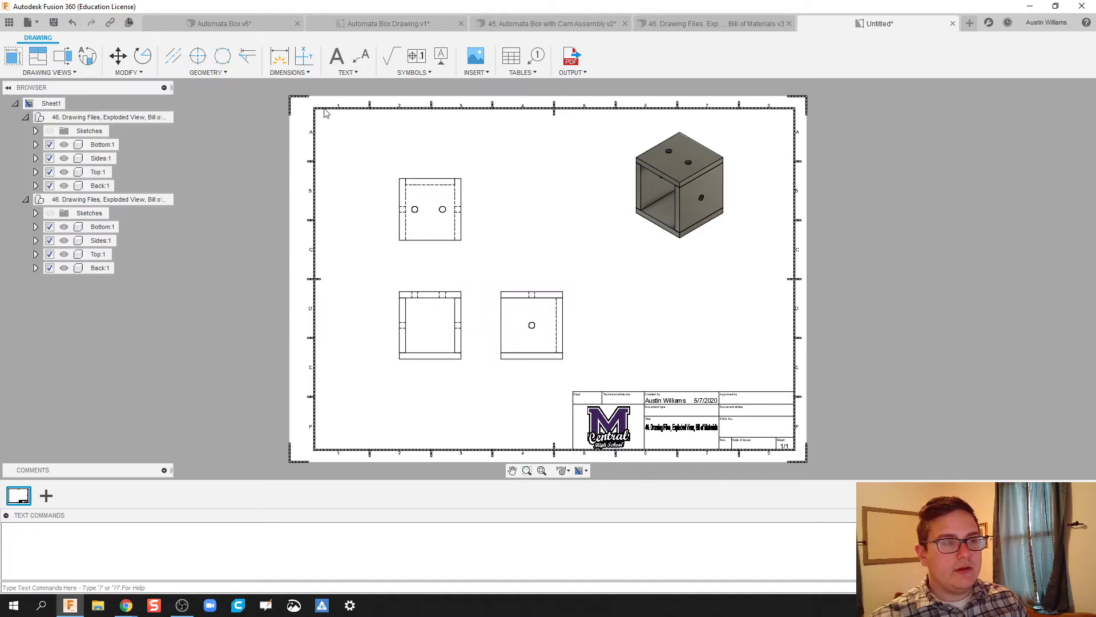
Add a parts list referencing the front view above the title block, with balloons 1–4
{"action": "left_click", "coordinate": [511, 57]}
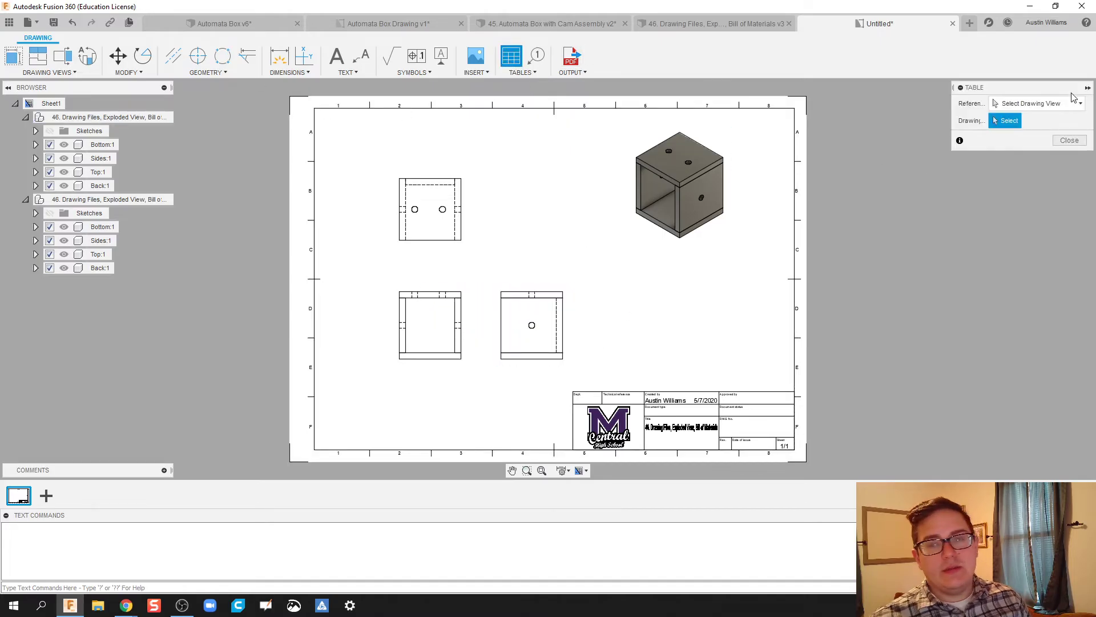
{"action": "left_click", "coordinate": [1052, 104]}
{"action": "left_click", "coordinate": [1048, 120]}
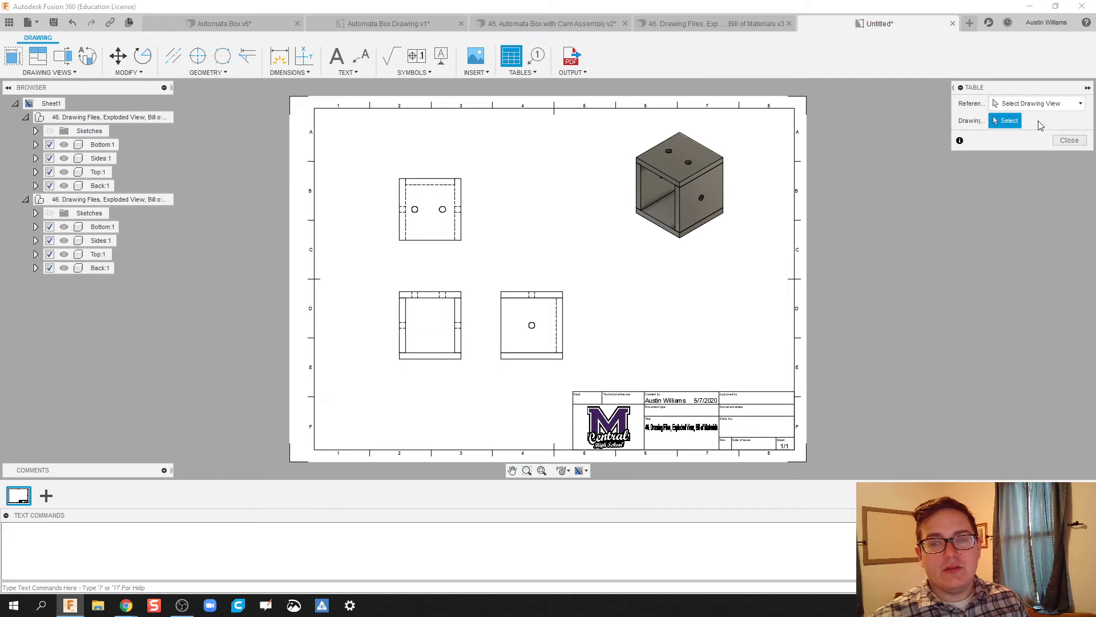
{"action": "left_click", "coordinate": [436, 334]}
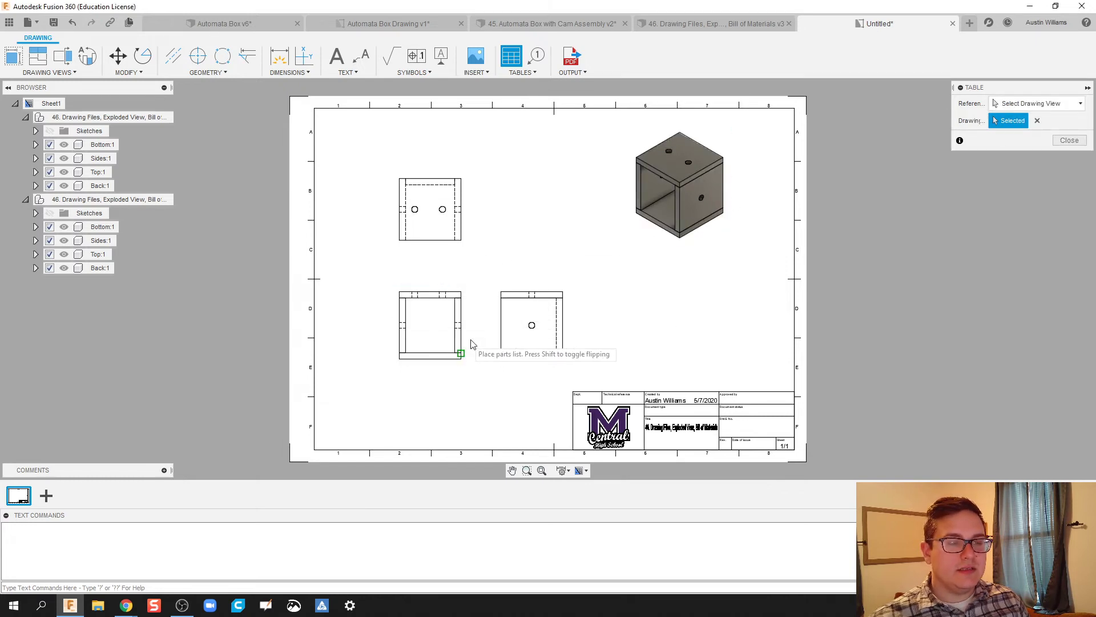
{"action": "left_click", "coordinate": [798, 396]}
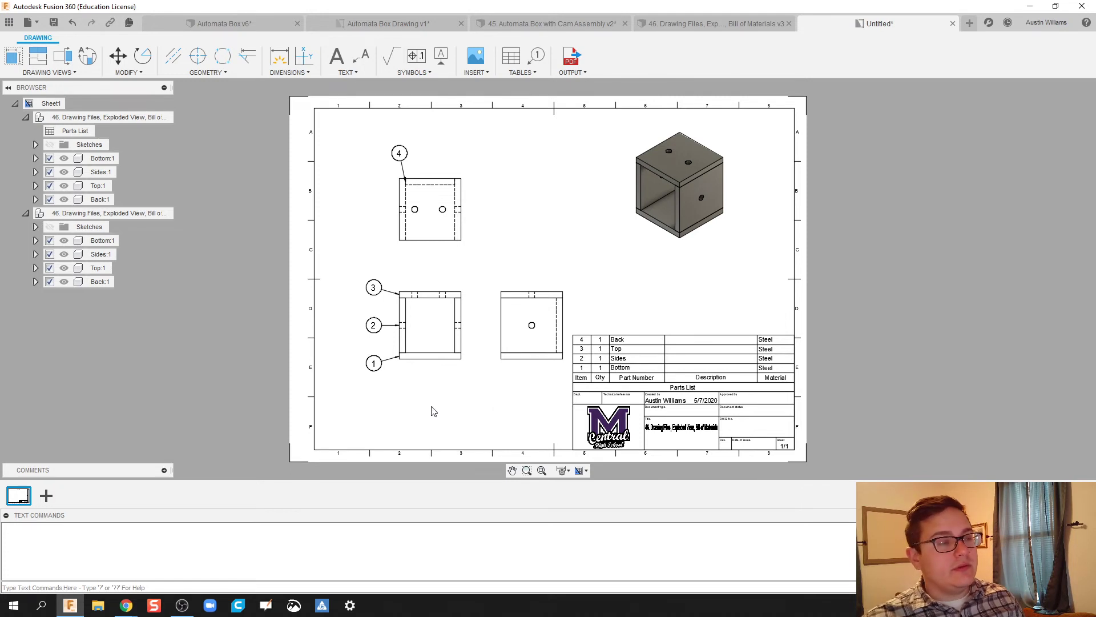
Collapse the component entries in the browser and rename Sheet1 to 'Multiview'
{"action": "left_click", "coordinate": [25, 213]}
{"action": "left_click", "coordinate": [25, 117]}
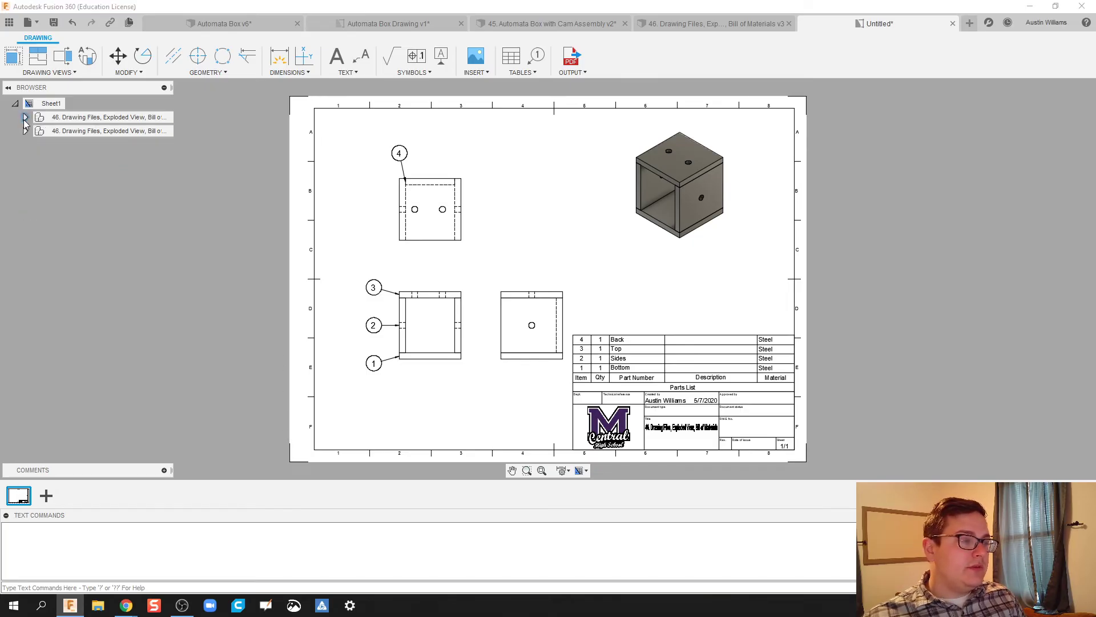
{"action": "left_click", "coordinate": [50, 105]}
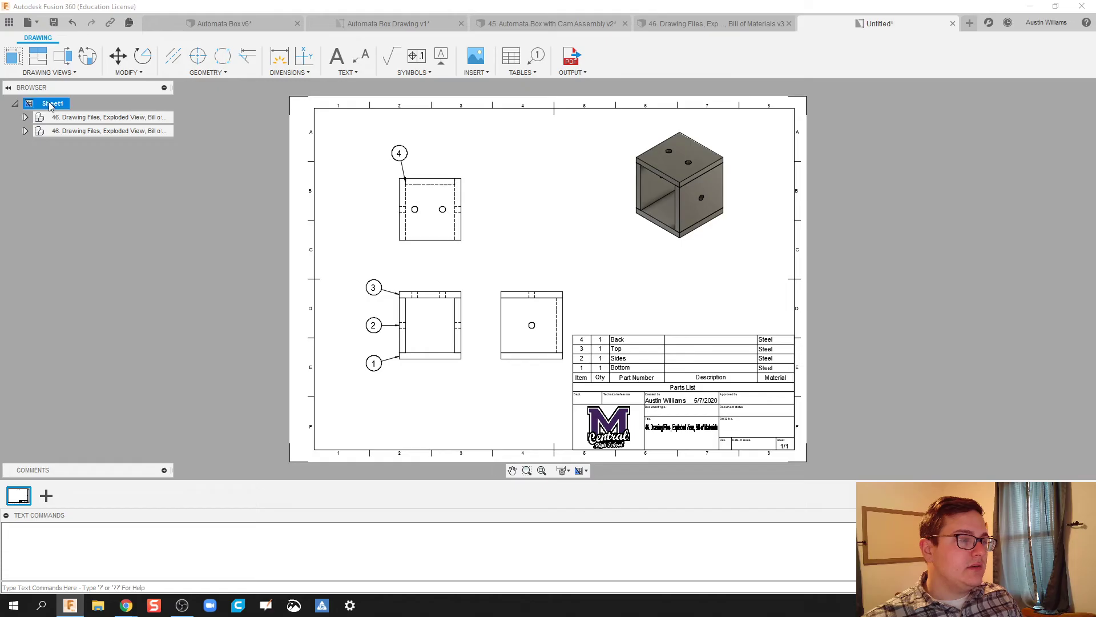
{"action": "double_click", "coordinate": [51, 105]}
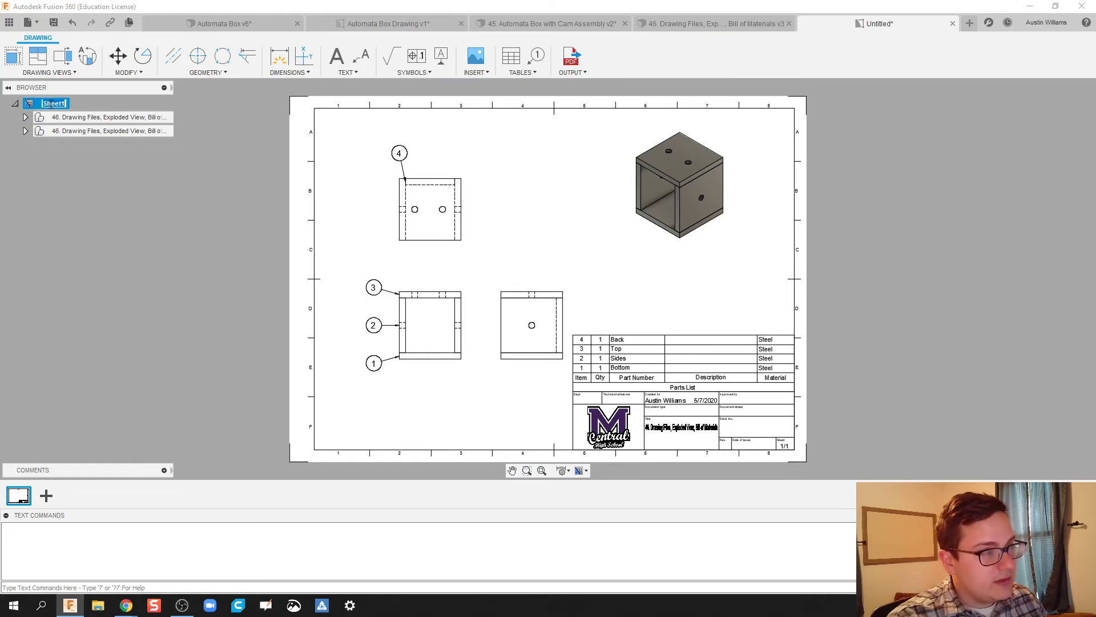
{"action": "type", "text": "Multiview"}
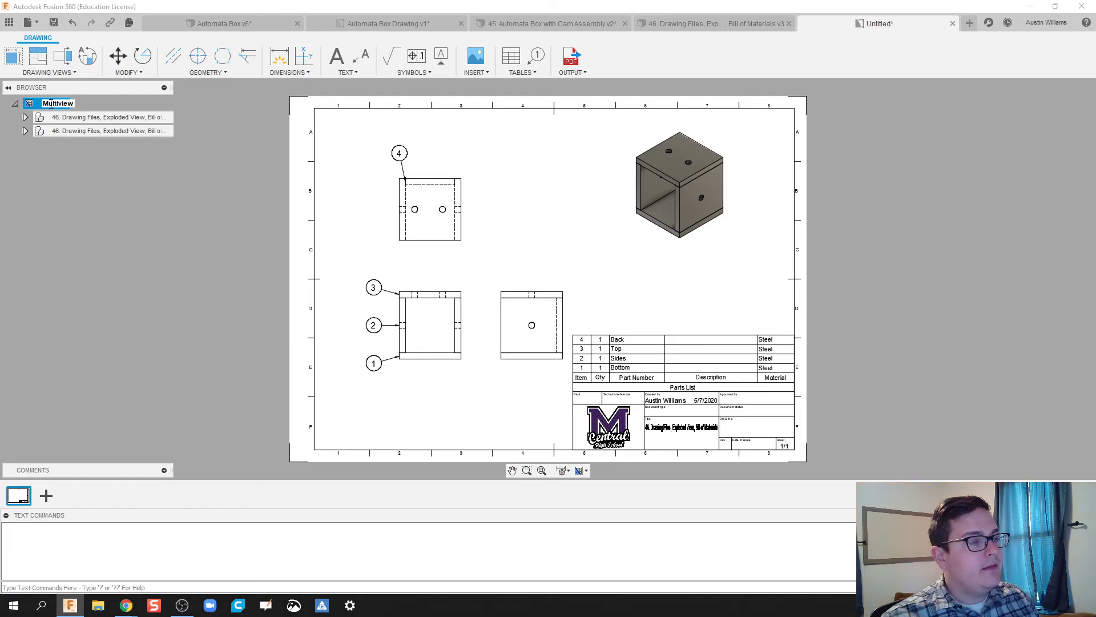
{"action": "key", "text": "Return"}
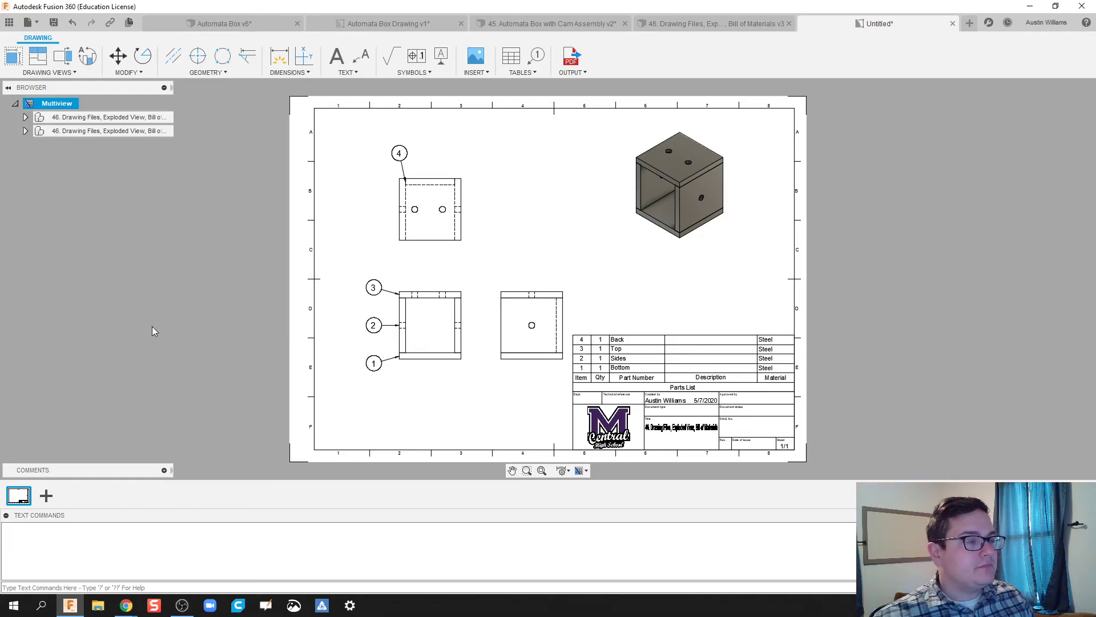
{"action": "mouse_move", "coordinate": [27, 500]}
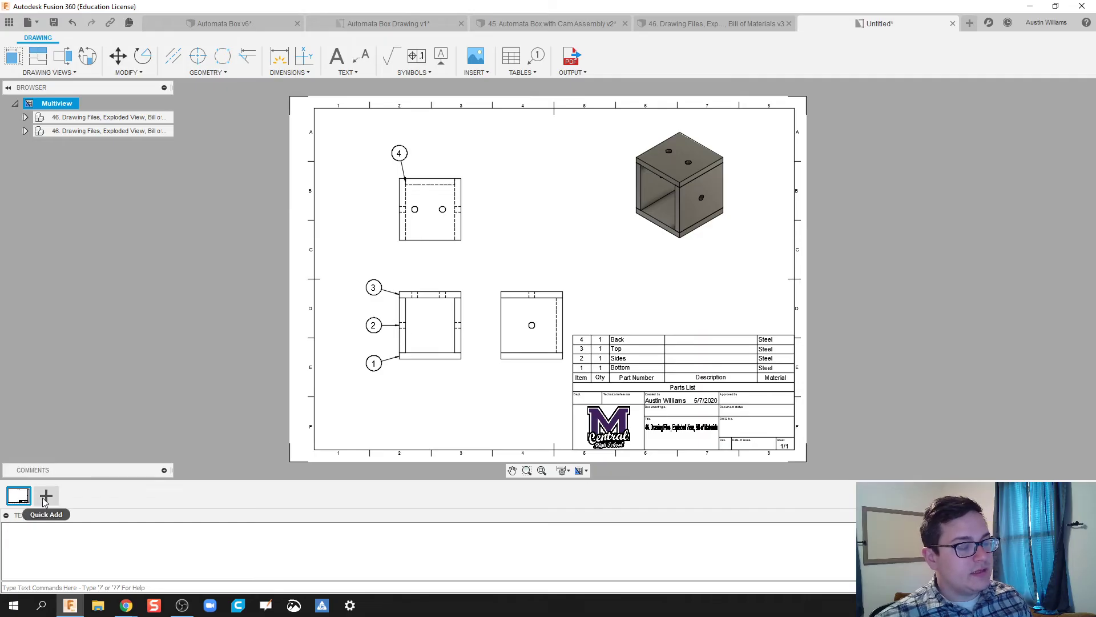
{"action": "left_click", "coordinate": [45, 498]}
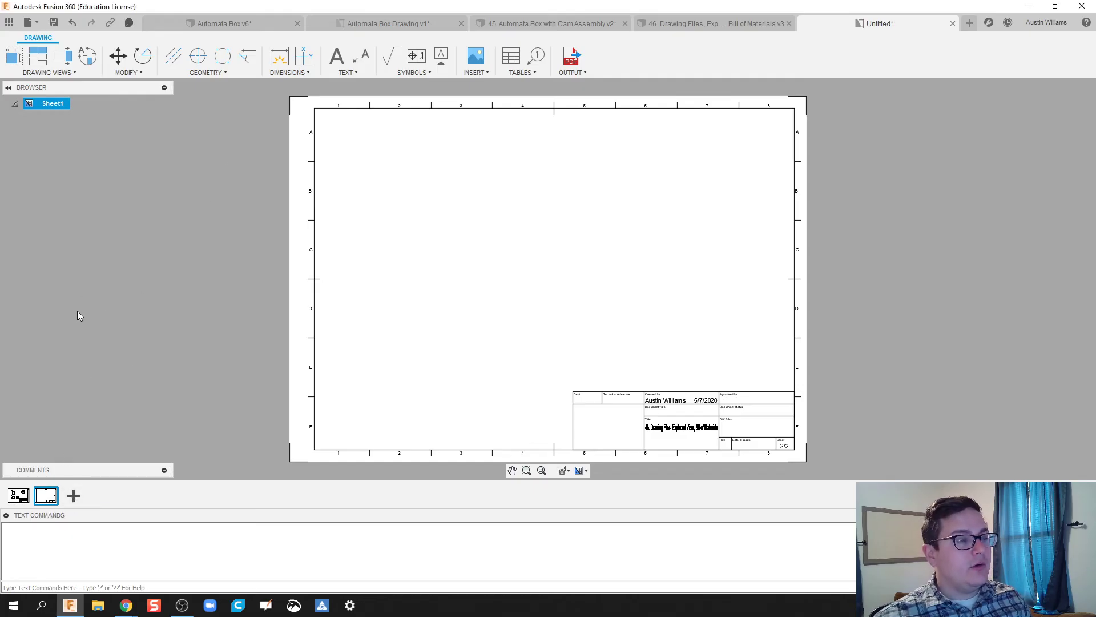
{"action": "left_click", "coordinate": [13, 498]}
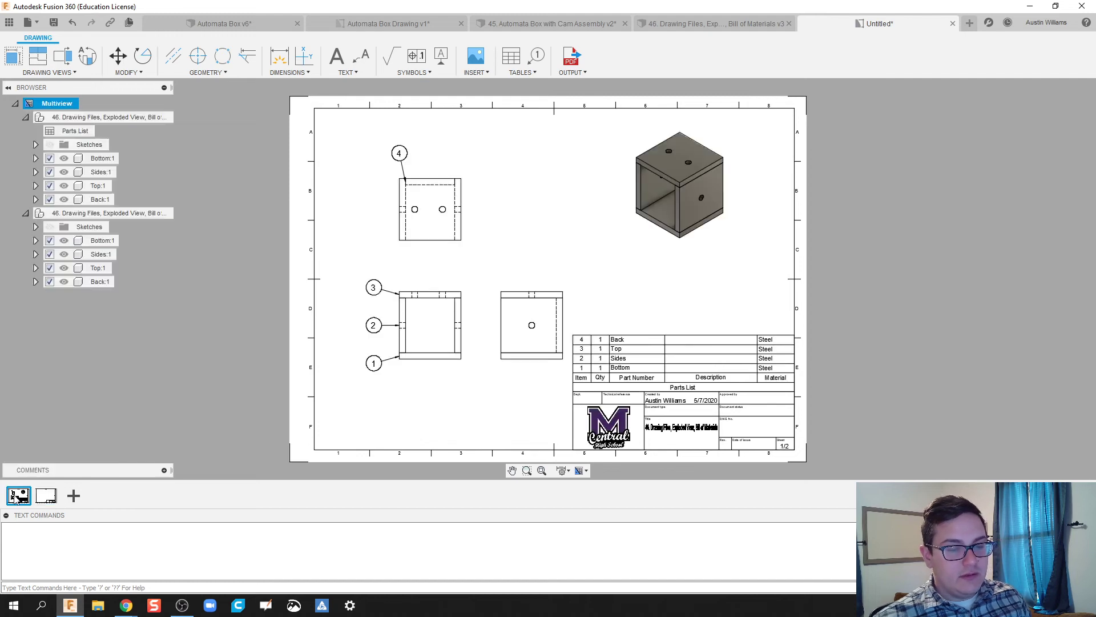
{"action": "left_click", "coordinate": [46, 496]}
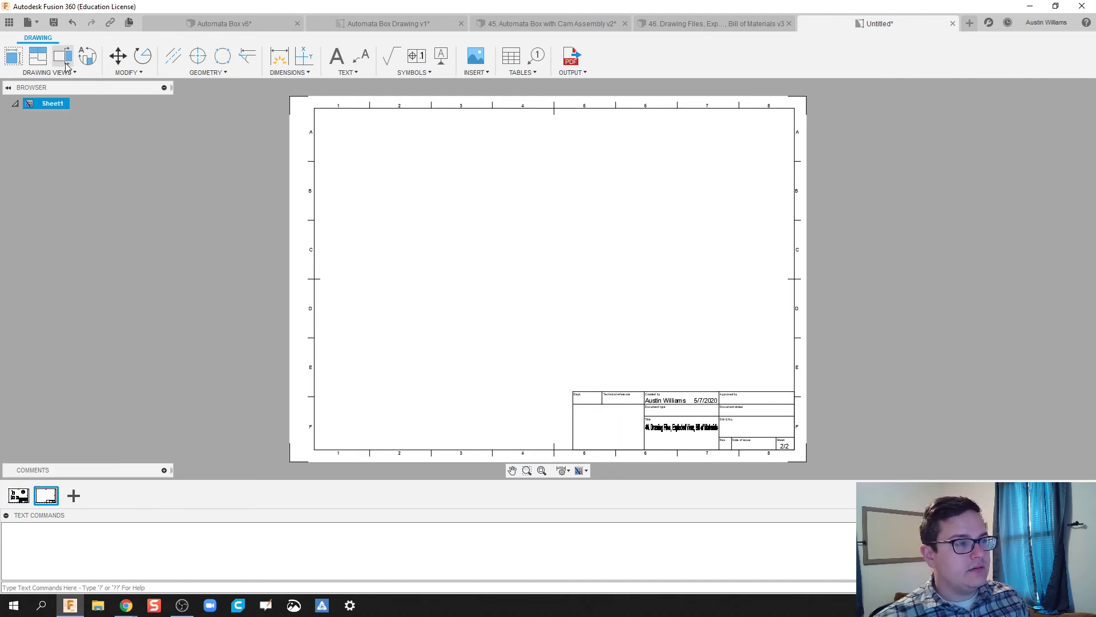
Start a base view near the sheet centre, keeping the model reference on Create New
{"action": "left_click", "coordinate": [18, 62]}
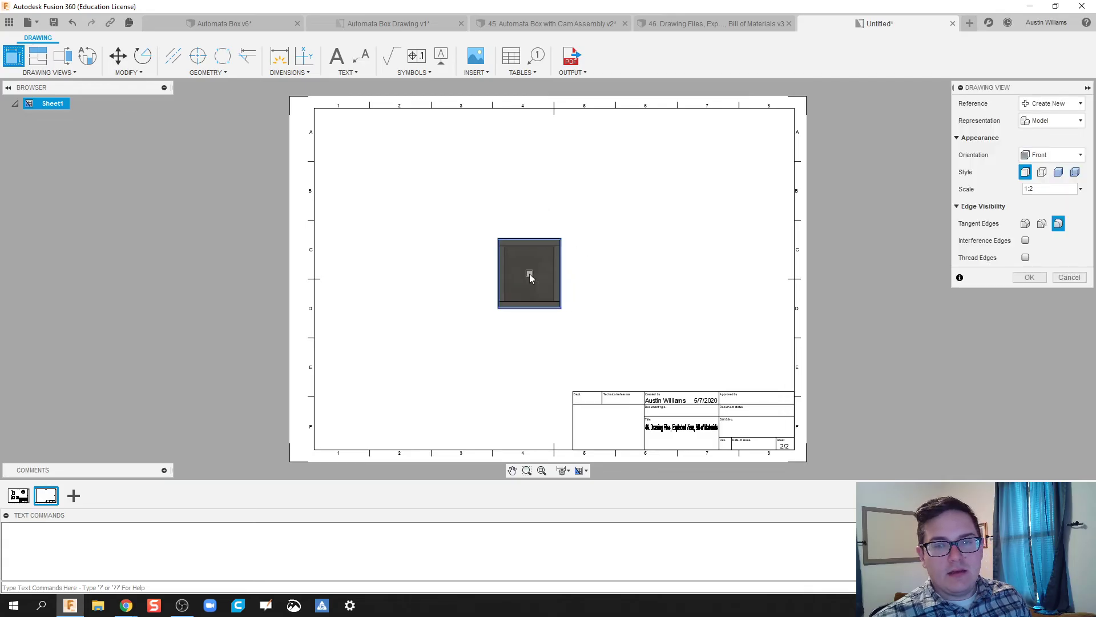
{"action": "left_click", "coordinate": [529, 273]}
{"action": "left_click", "coordinate": [1055, 105]}
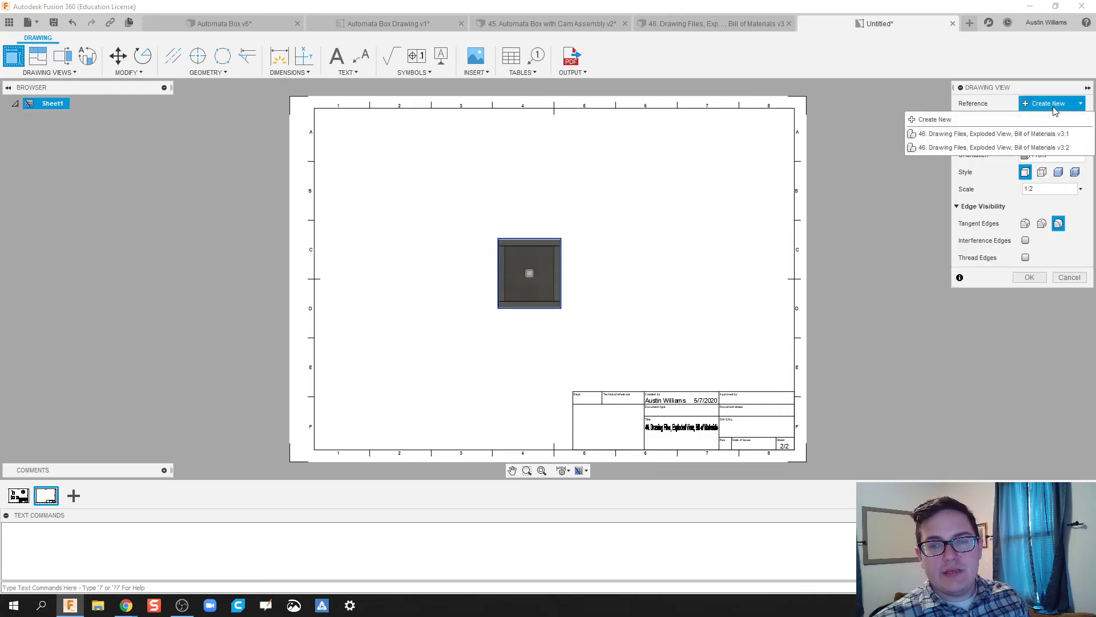
{"action": "left_click", "coordinate": [1056, 107]}
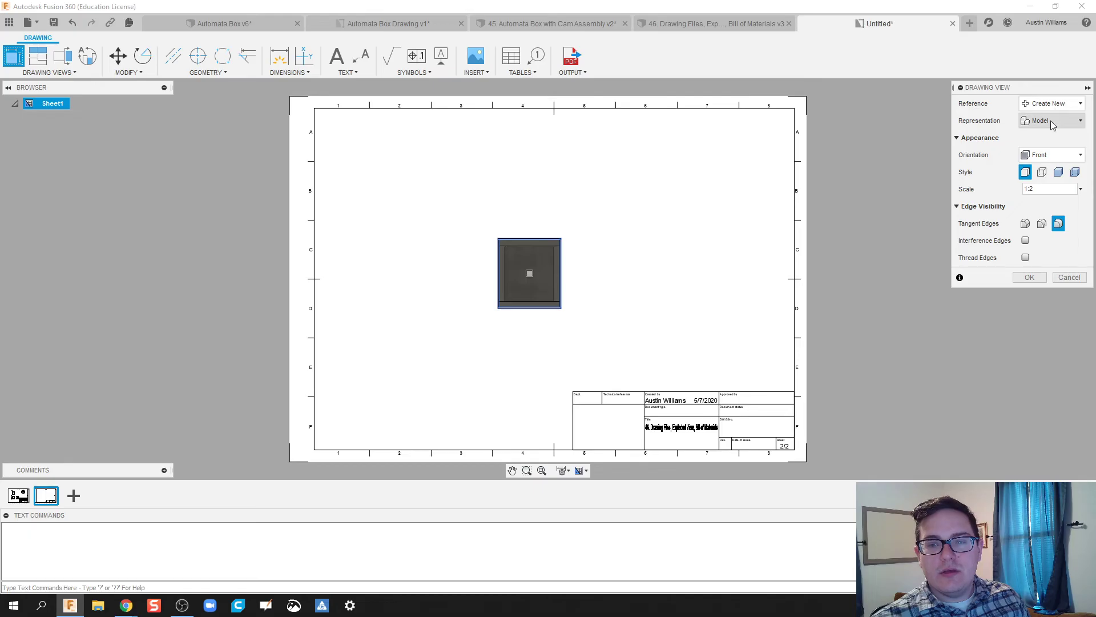
{"action": "left_click", "coordinate": [1054, 125]}
{"action": "left_click", "coordinate": [1054, 108]}
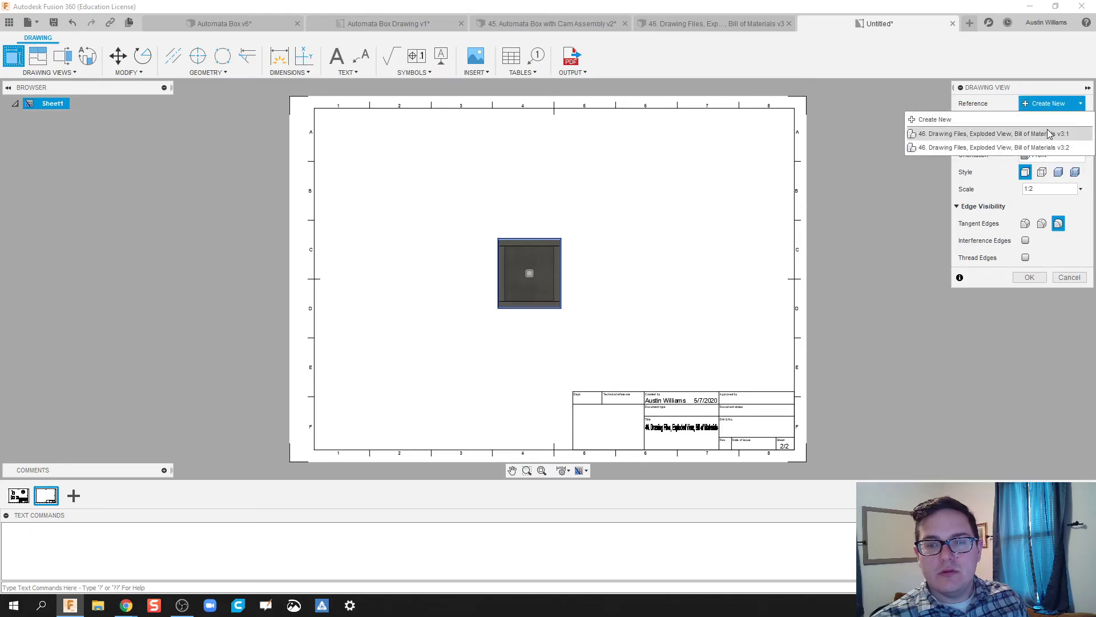
{"action": "left_click", "coordinate": [1022, 147]}
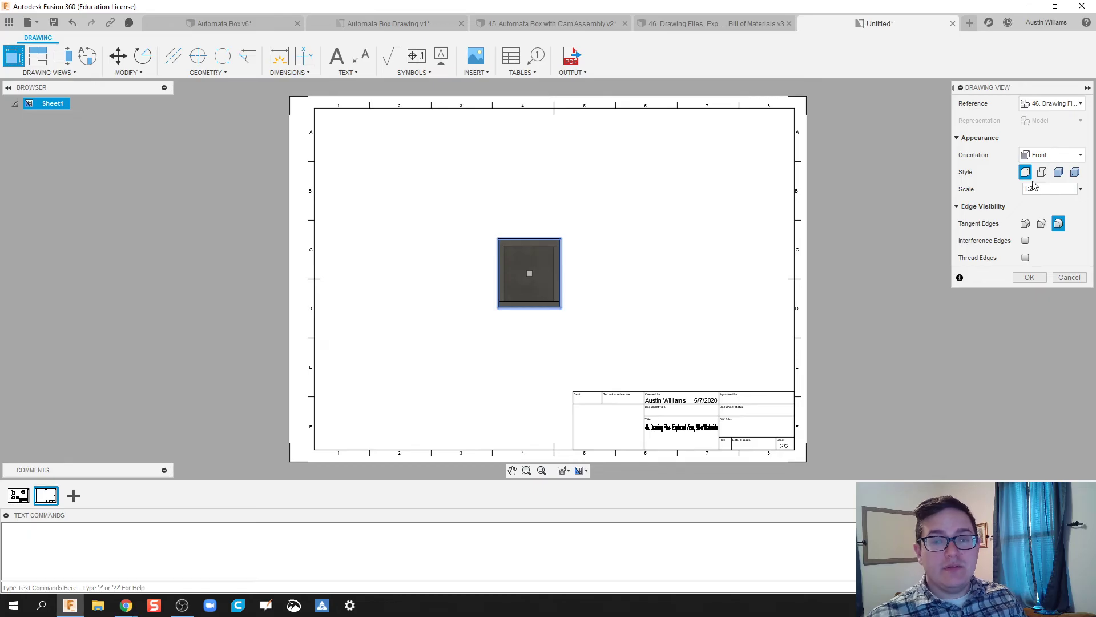
{"action": "left_click", "coordinate": [1054, 156]}
{"action": "left_click", "coordinate": [1059, 112]}
{"action": "left_click", "coordinate": [1054, 106]}
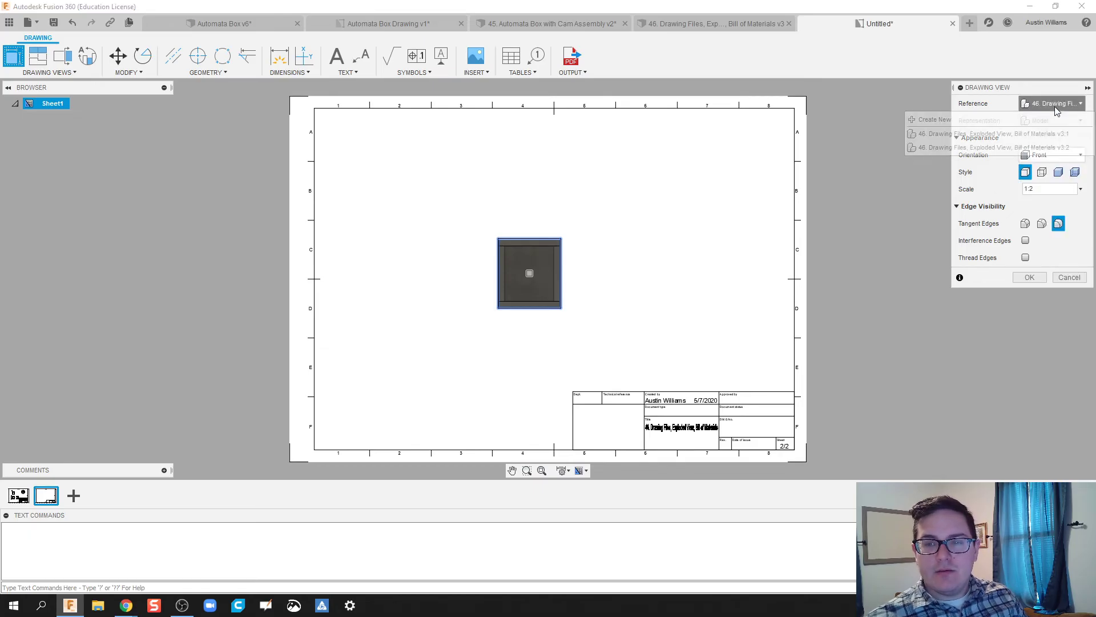
{"action": "left_click", "coordinate": [1054, 107]}
{"action": "left_click", "coordinate": [1054, 107]}
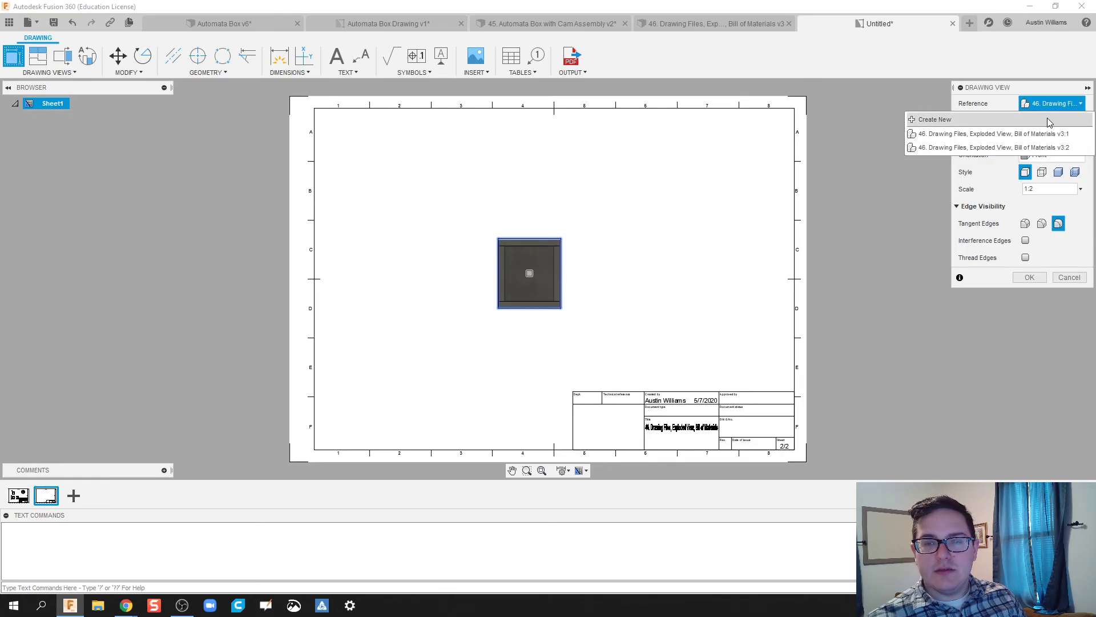
{"action": "left_click", "coordinate": [1047, 118]}
Set the view representation to Storyboard3 and change the scale from 1:2 to 2:3
{"action": "left_click", "coordinate": [1054, 122]}
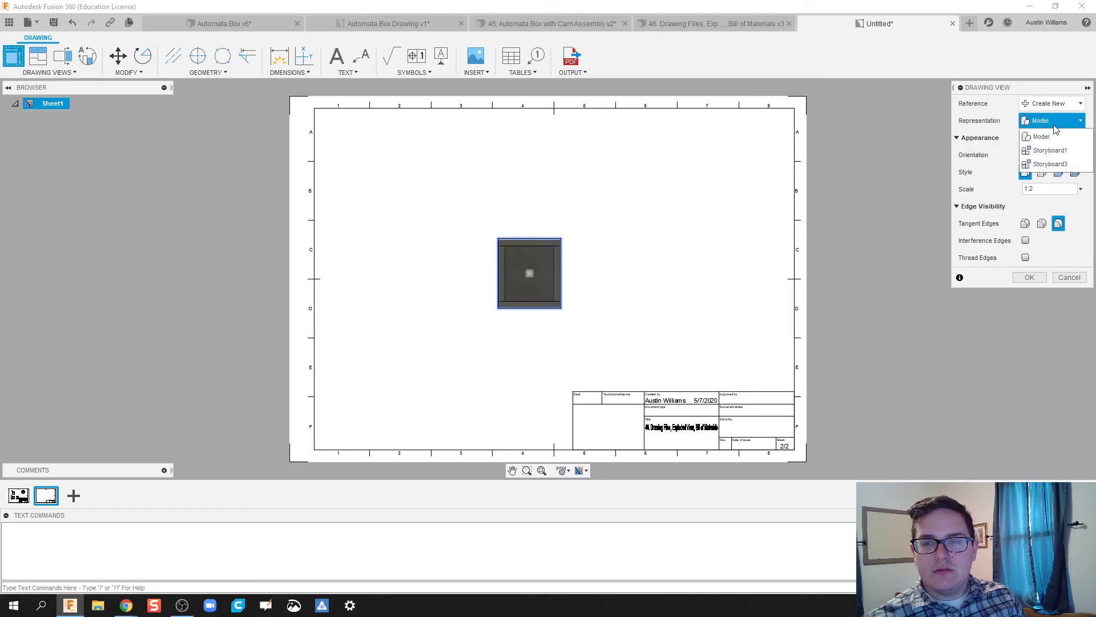
{"action": "left_click", "coordinate": [1052, 165]}
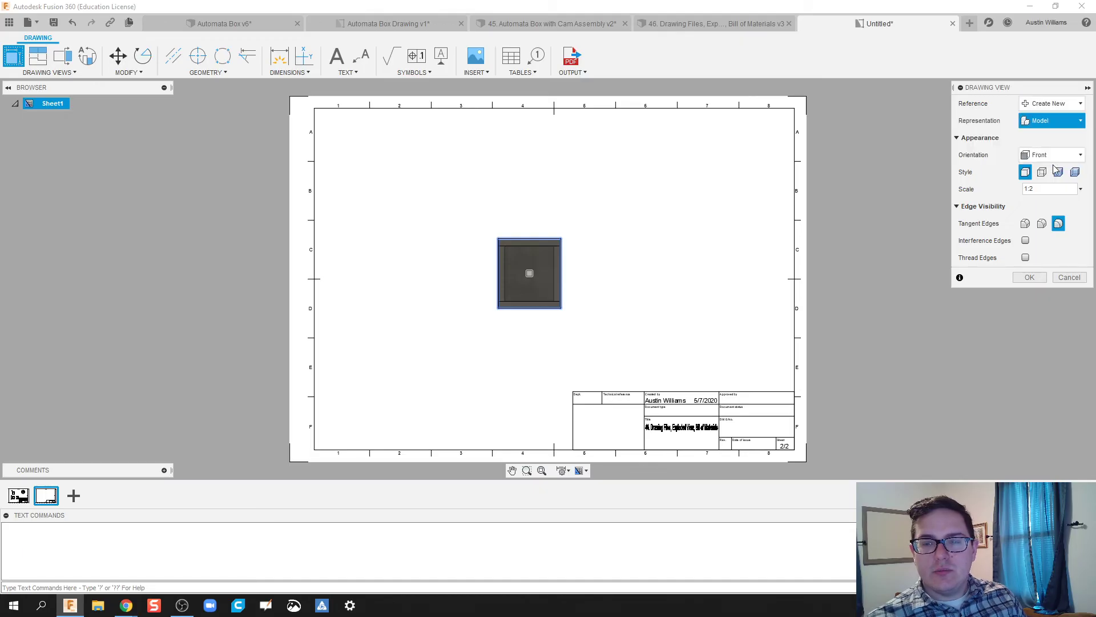
{"action": "left_click", "coordinate": [1055, 121]}
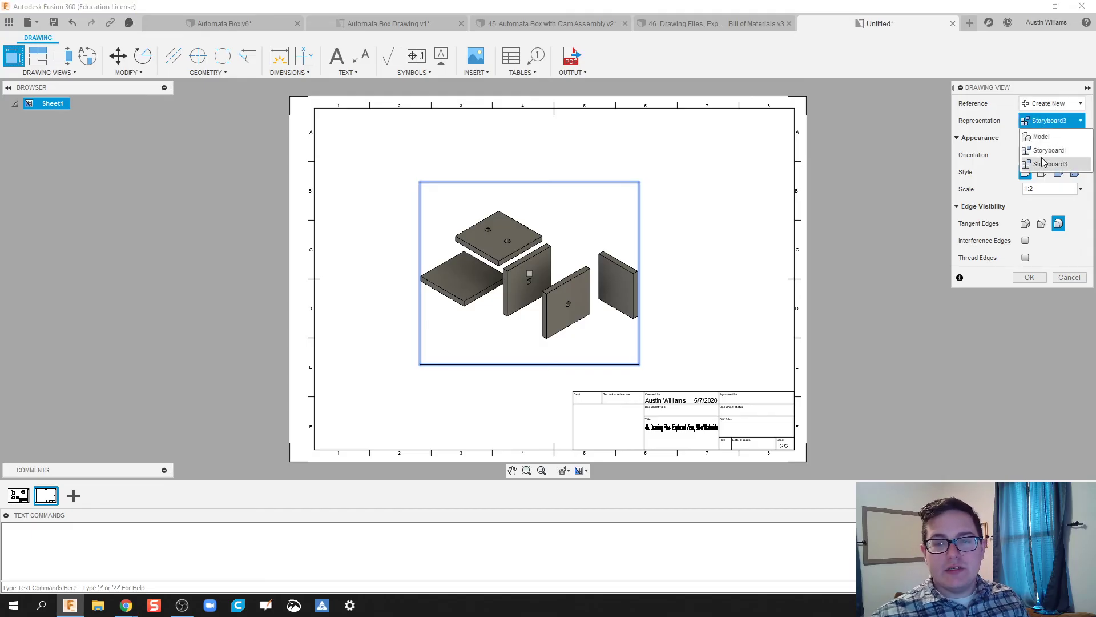
{"action": "left_click", "coordinate": [1045, 138]}
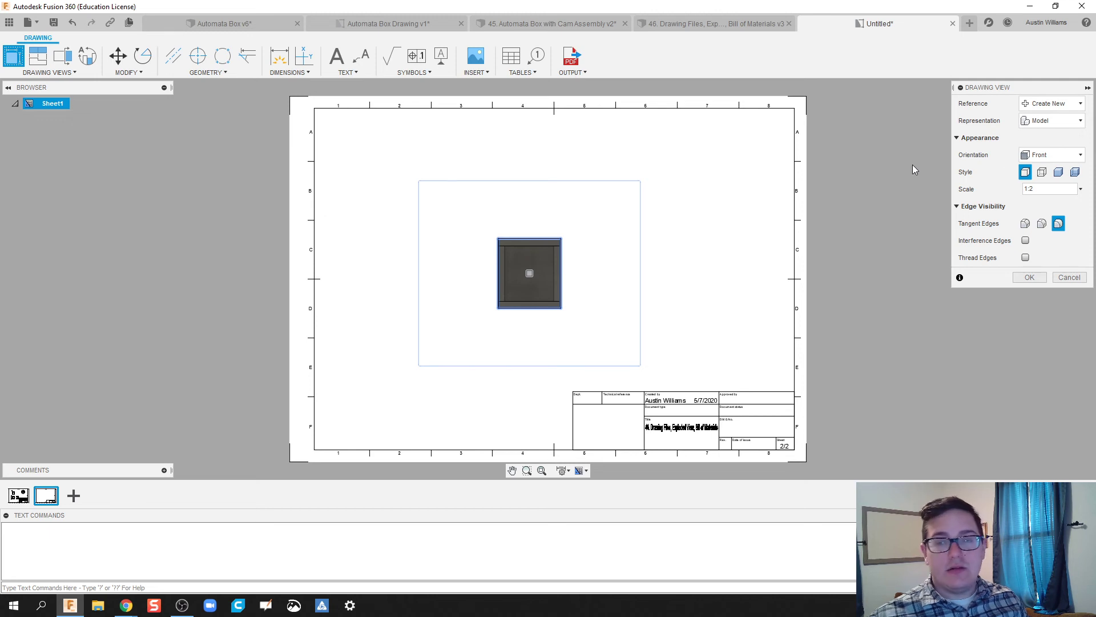
{"action": "left_click", "coordinate": [1057, 121]}
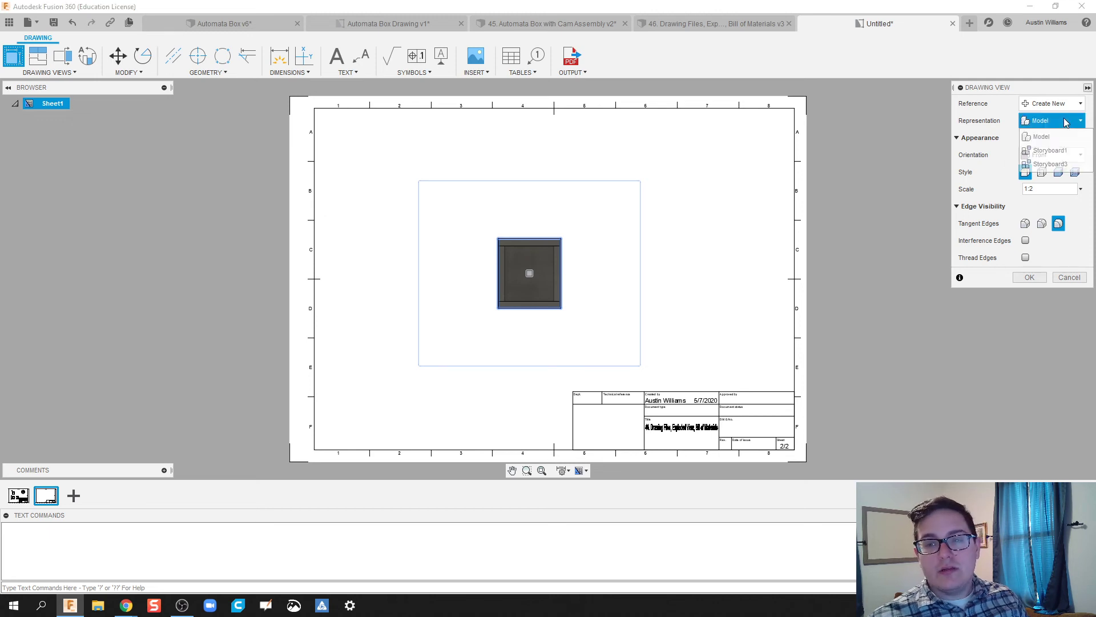
{"action": "left_click", "coordinate": [1060, 163]}
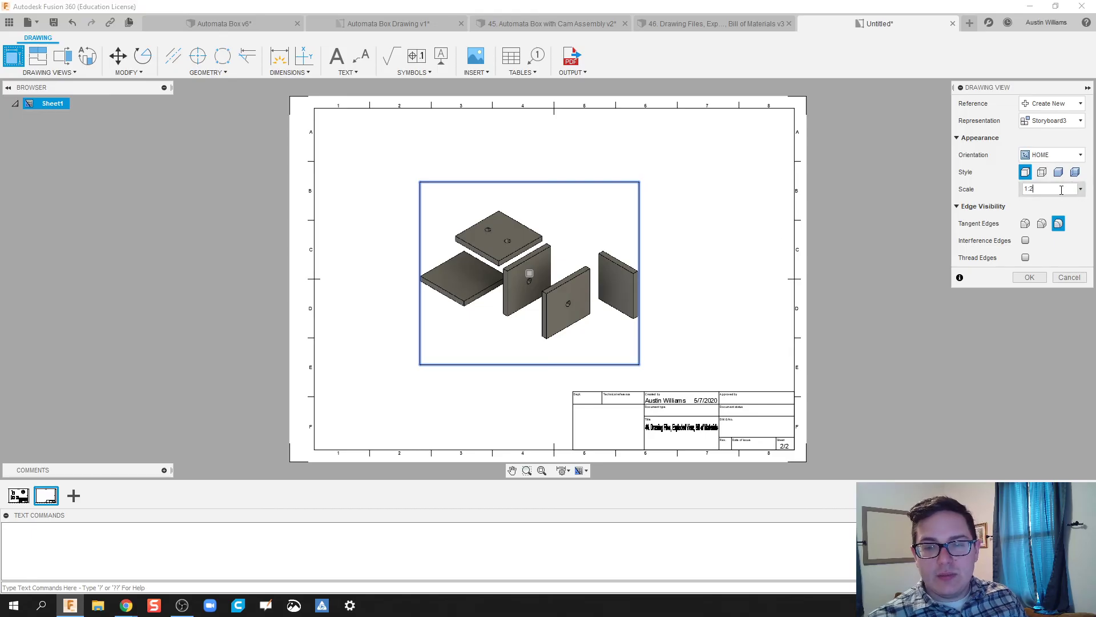
{"action": "left_click_drag", "start_coordinate": [1062, 190], "coordinate": [978, 191]}
{"action": "type", "text": "2:3"}
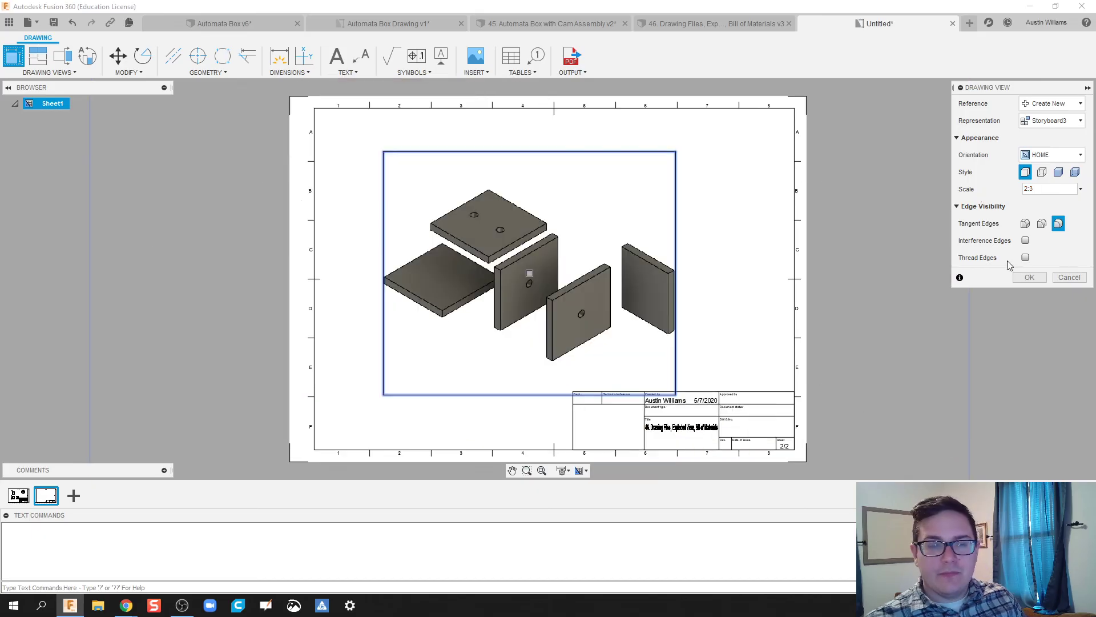
Place the 2:3 exploded view, nudge it up-left, and switch it to Shaded style
{"action": "left_click", "coordinate": [1030, 277]}
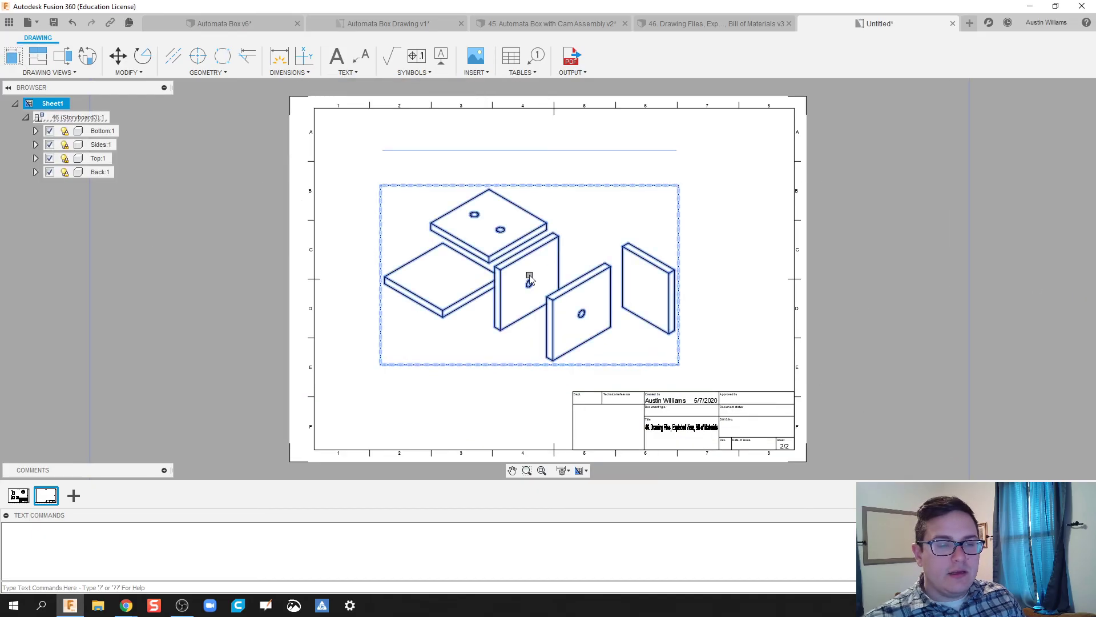
{"action": "left_click", "coordinate": [530, 273]}
{"action": "left_click", "coordinate": [511, 248]}
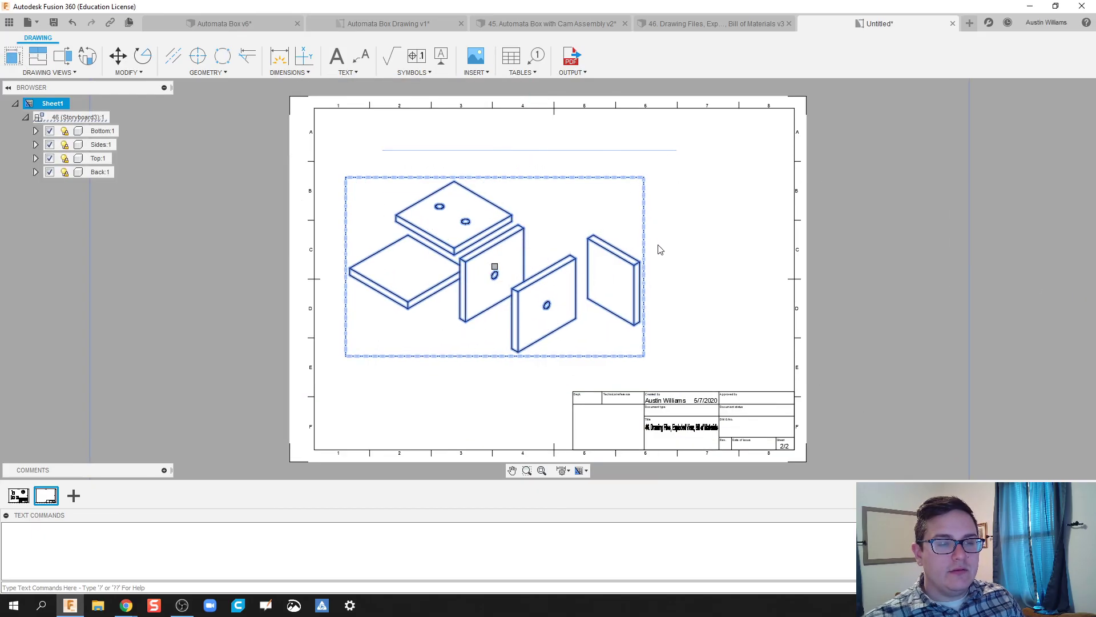
{"action": "double_click", "coordinate": [561, 227]}
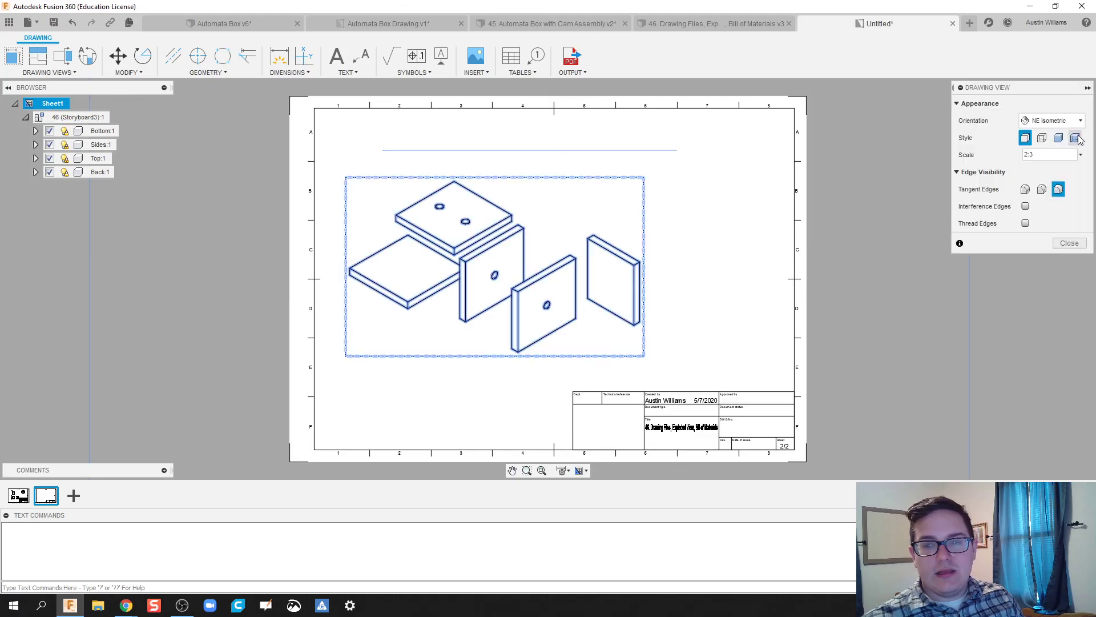
{"action": "left_click", "coordinate": [1070, 244]}
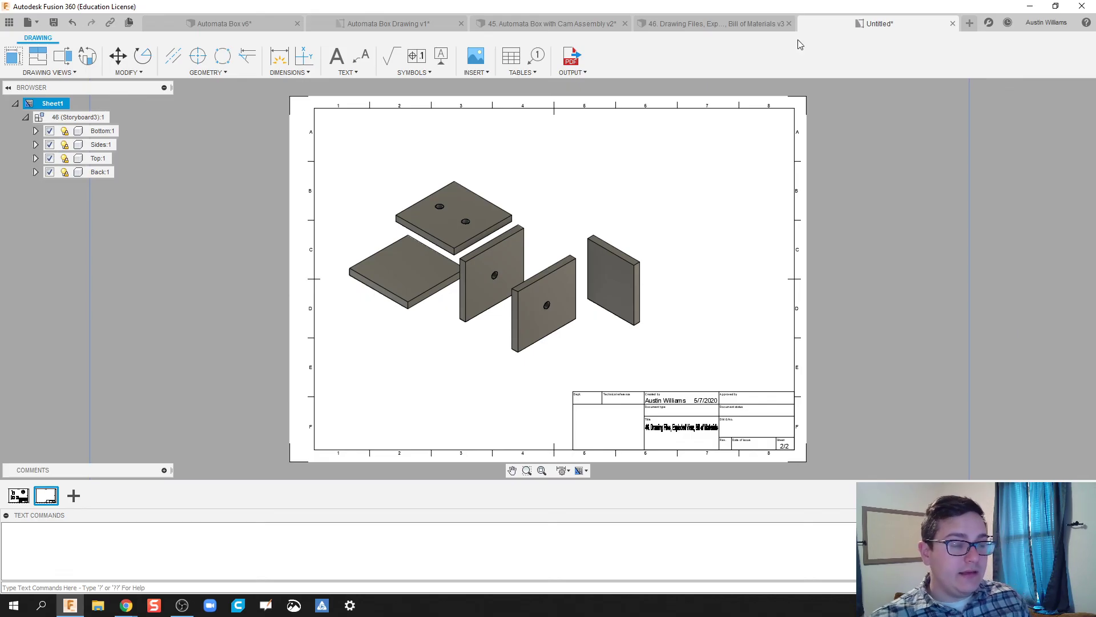
{"action": "left_click", "coordinate": [673, 26]}
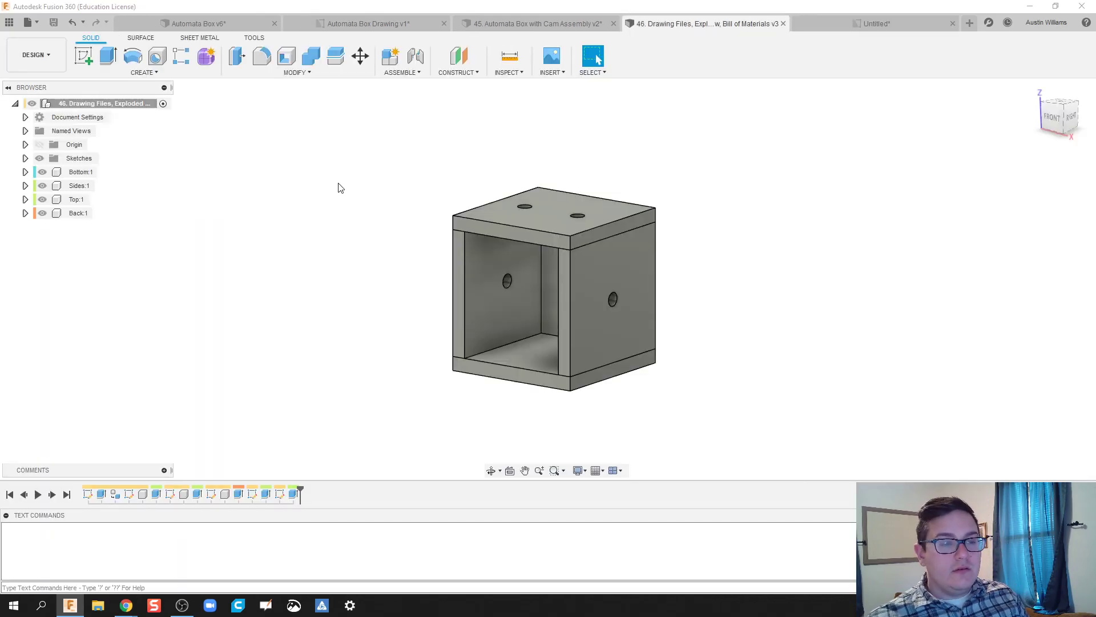
{"action": "left_click", "coordinate": [36, 55]}
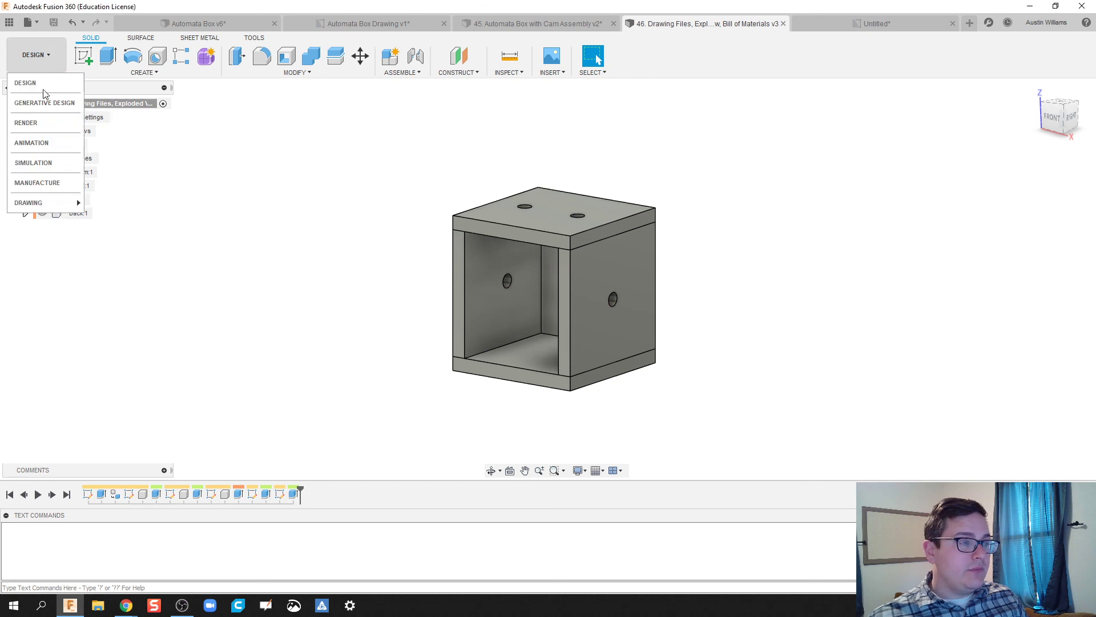
{"action": "left_click", "coordinate": [35, 143]}
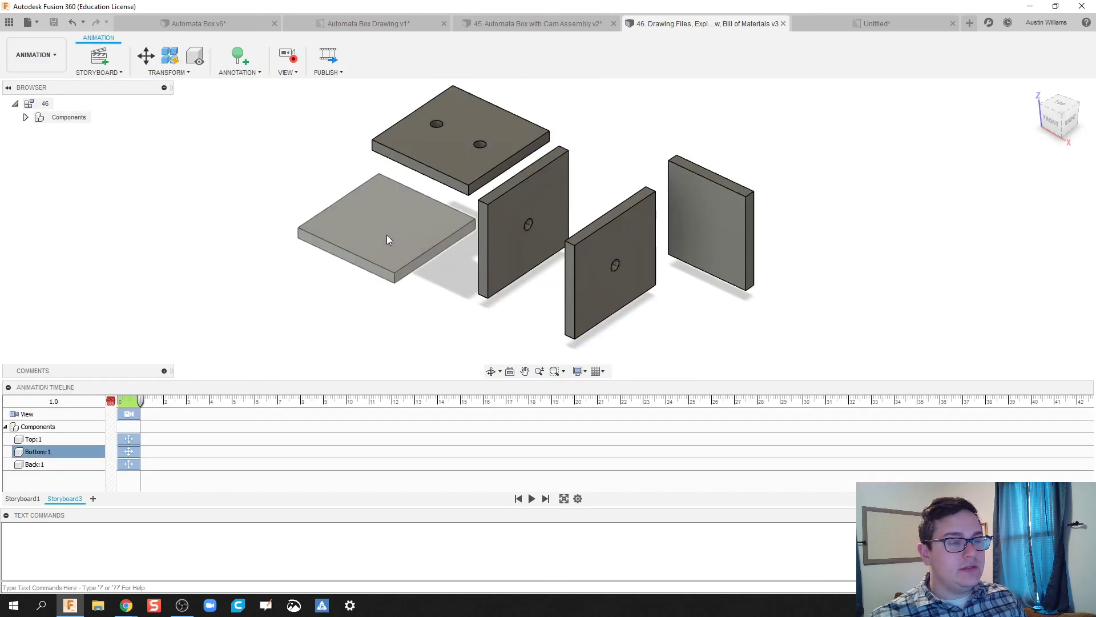
{"action": "left_click", "coordinate": [869, 25]}
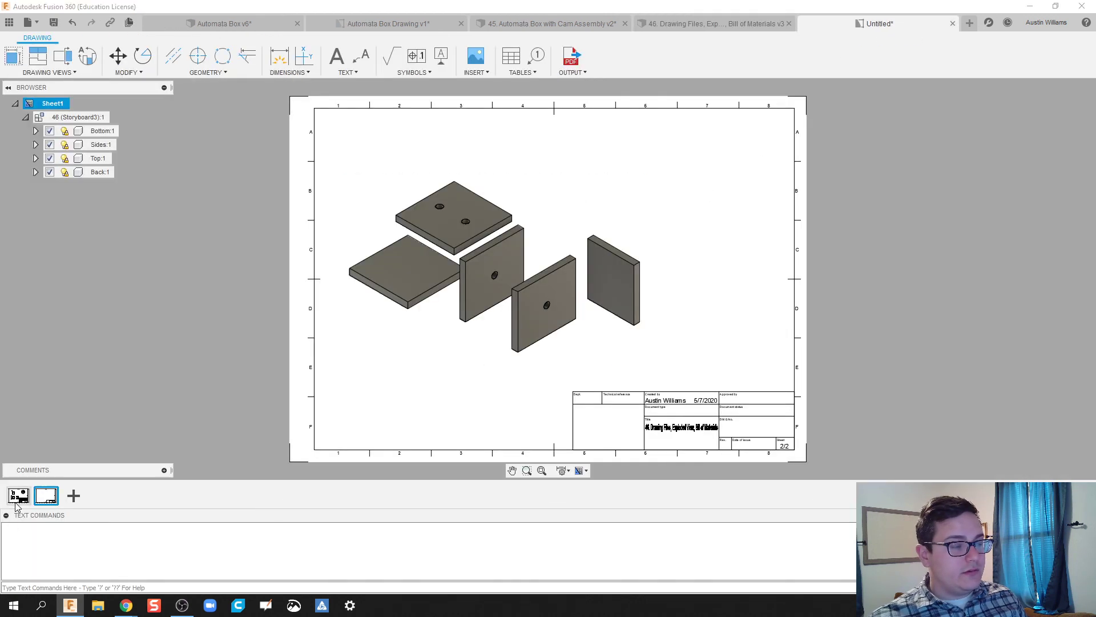
{"action": "left_click", "coordinate": [18, 495]}
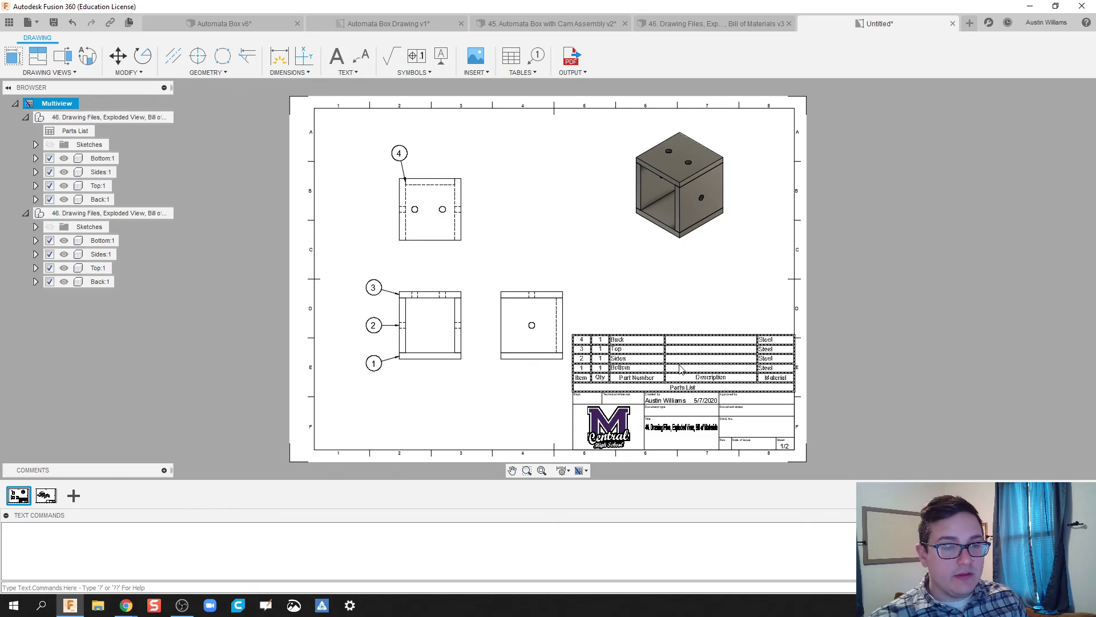
{"action": "left_click", "coordinate": [46, 495]}
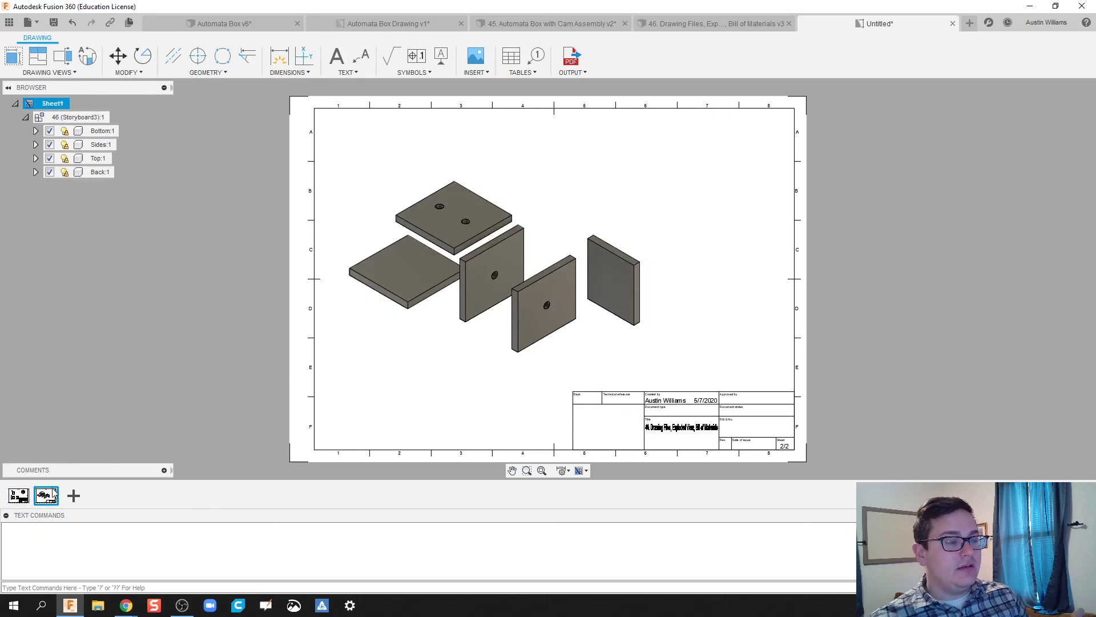